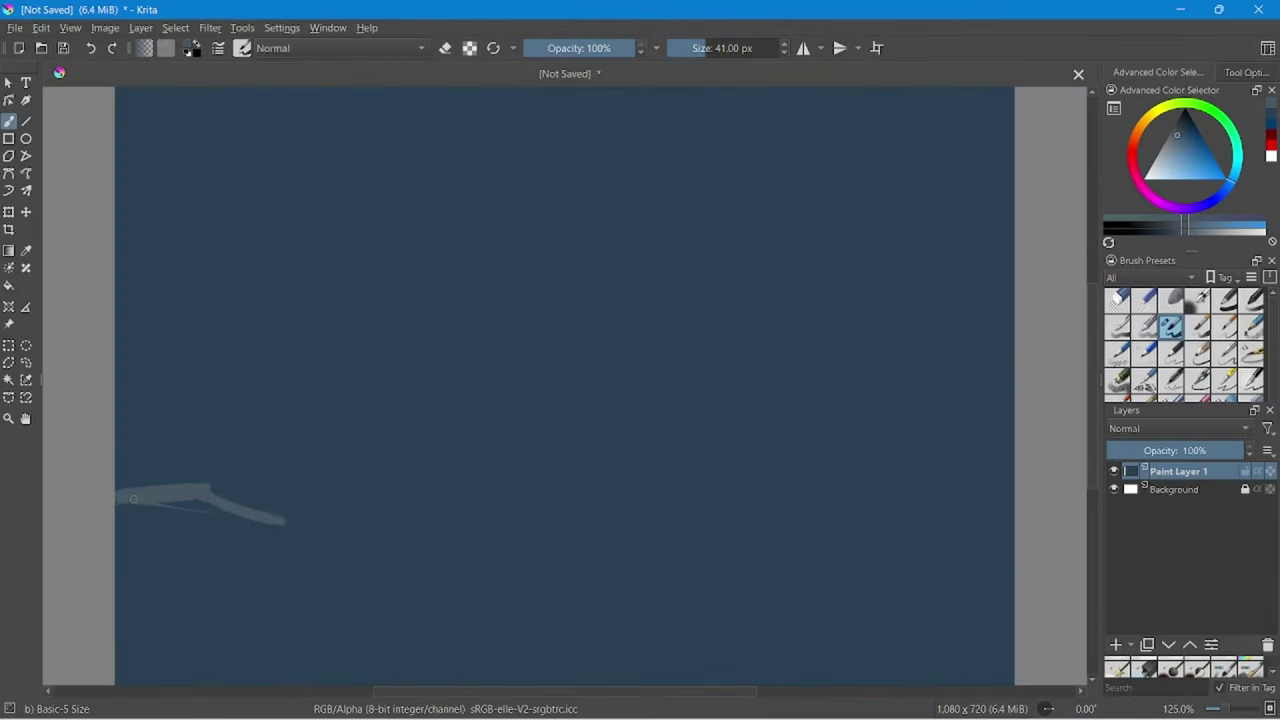
Paint pale grey-blue cloth strokes along the bottom, then insert a new paint layer for the vase.
mouse_move(133, 498)
mouse_down()
mouse_move(595, 540)
mouse_move(243, 543)
mouse_move(470, 598)
mouse_up()
mouse_move(1010, 530)
mouse_down()
mouse_move(860, 600)
mouse_move(145, 650)
mouse_up()
key(Insert)
key(F2)
Name the layer 'vase' and draw a large light-blue ring for the vase body.
text(vase)
key(Return)
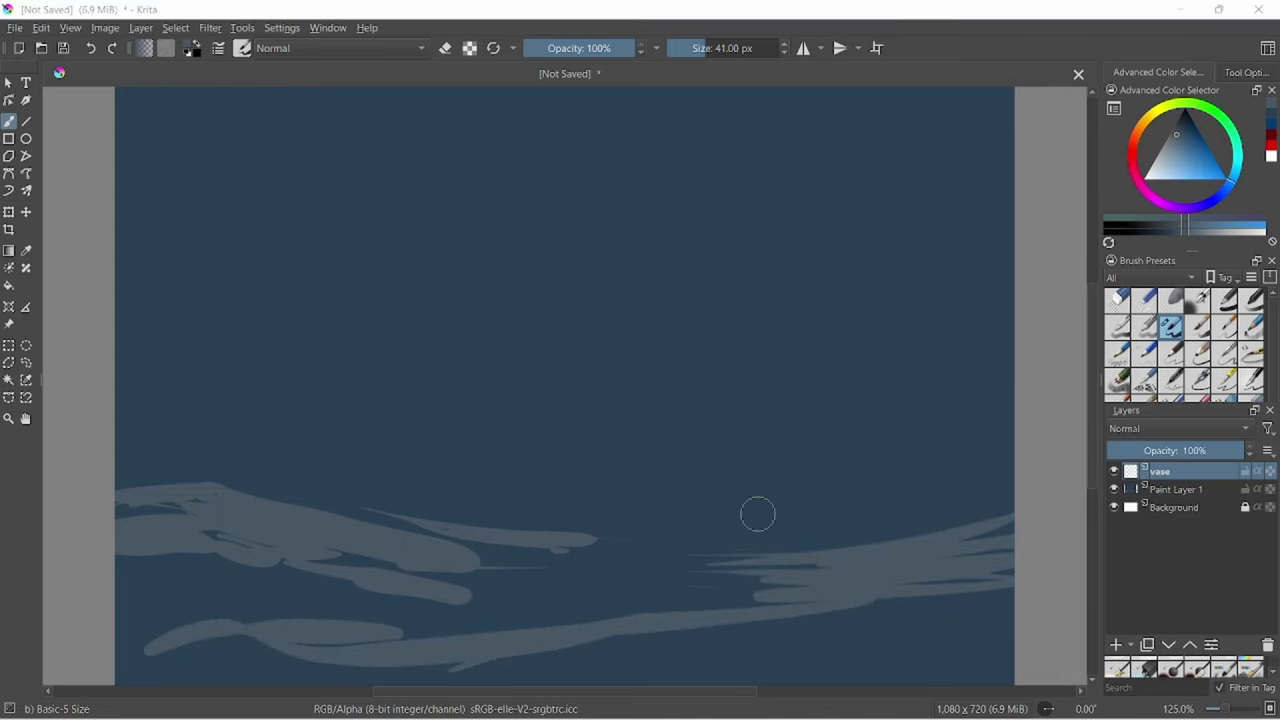
ctrl+click(757, 514)
drag(568, 290, 876, 596)
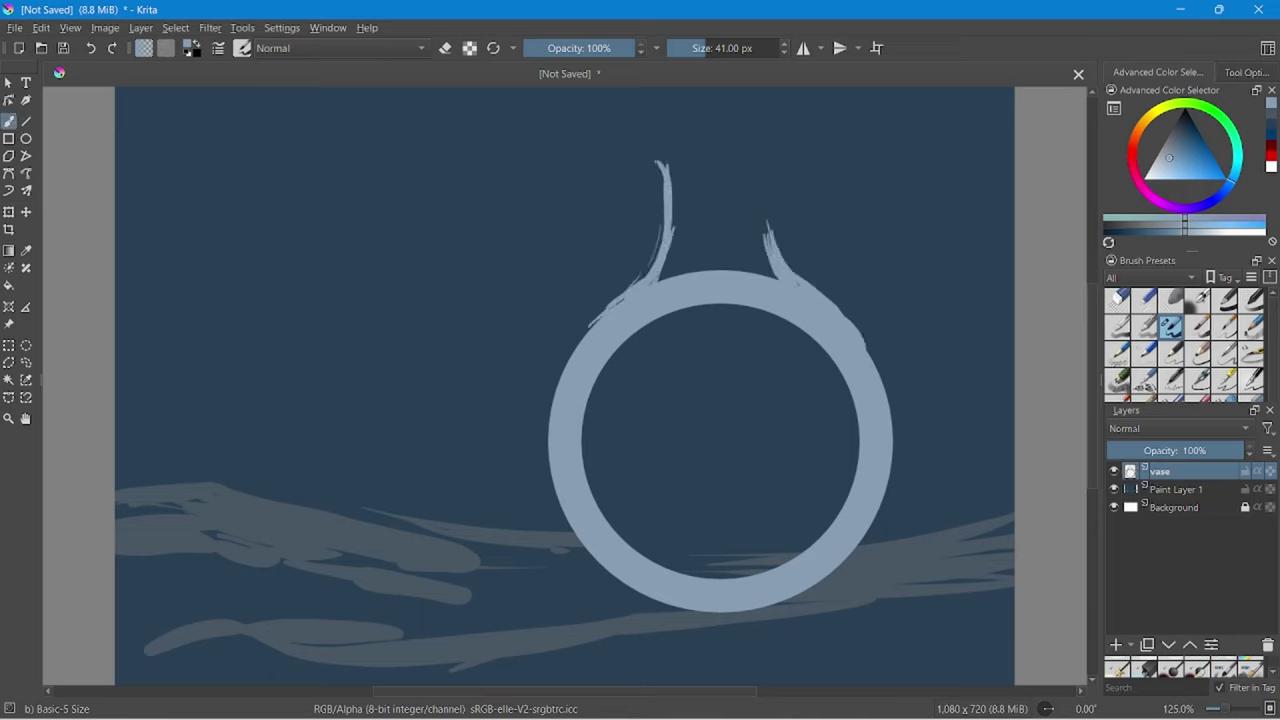
Shade the ring's inner left, lower-left and neck with darker blues.
click(1189, 132)
mouse_move(638, 318)
mouse_down()
mouse_move(595, 515)
mouse_move(848, 510)
mouse_up()
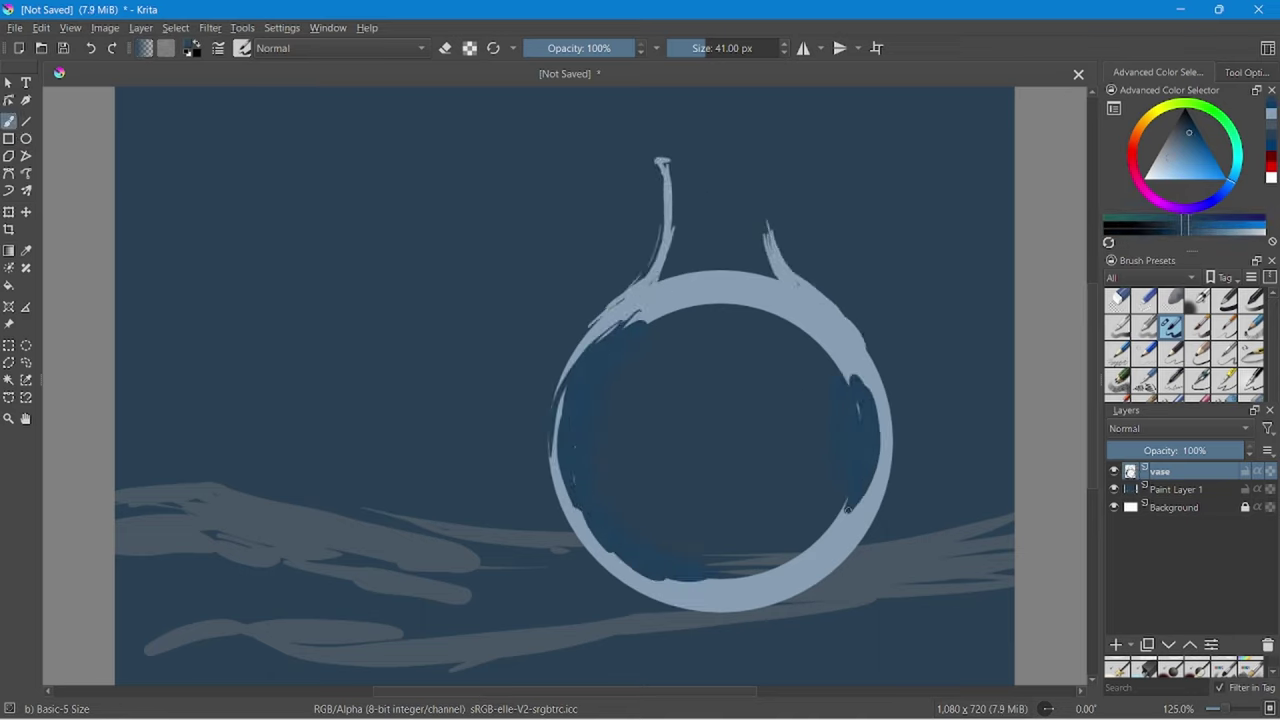
drag(713, 285, 705, 297)
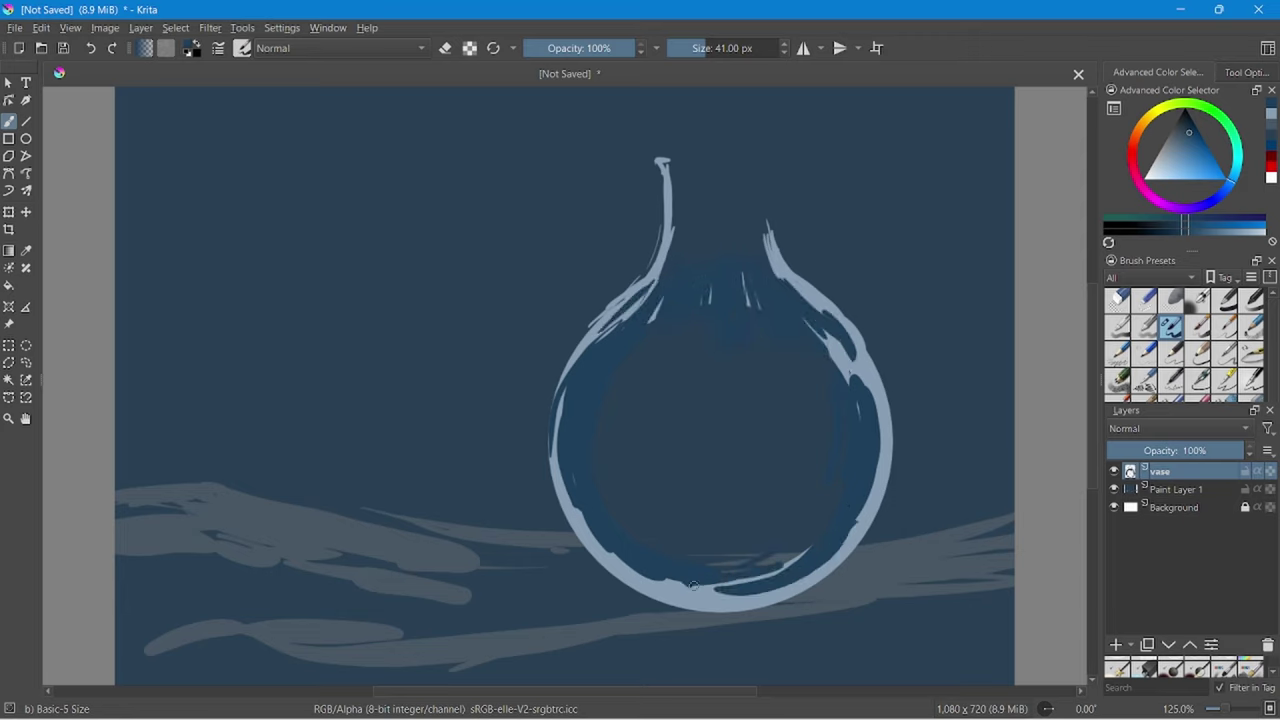
click(1197, 128)
drag(575, 455, 645, 568)
Paint dark liquid strokes across the vase with a light blue surface line.
drag(621, 436, 846, 418)
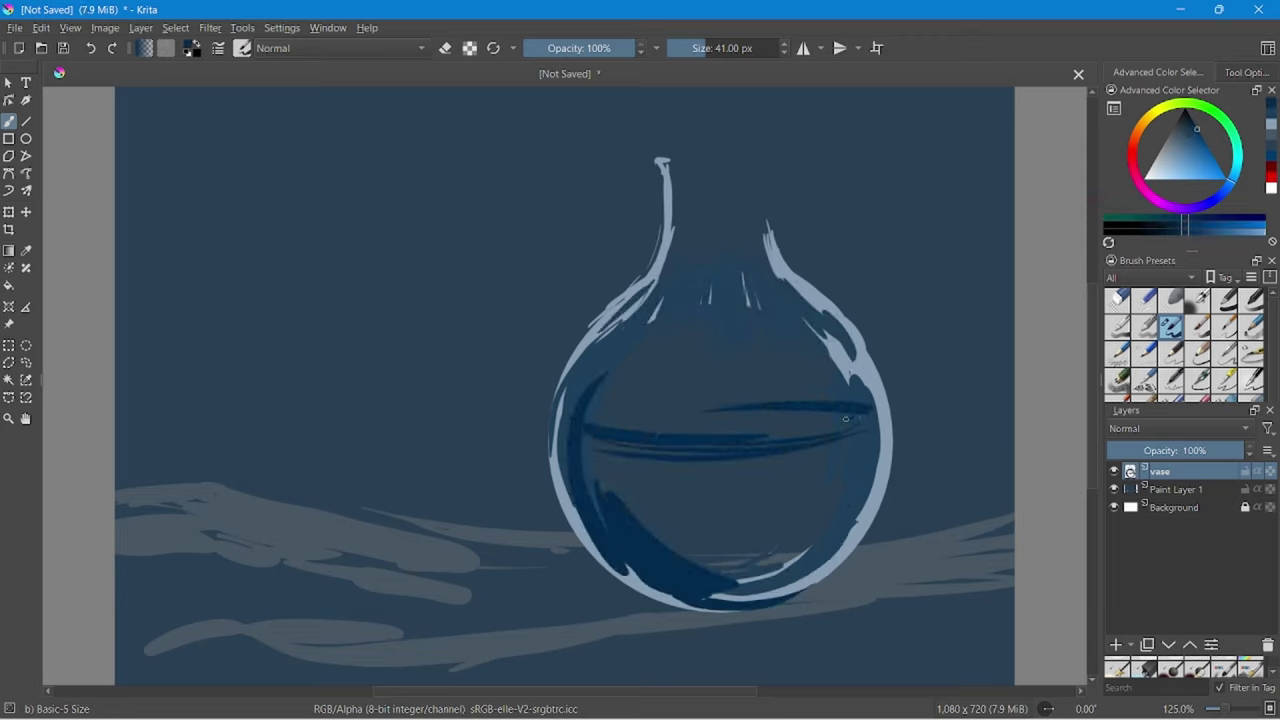
click(1189, 146)
drag(568, 410, 848, 403)
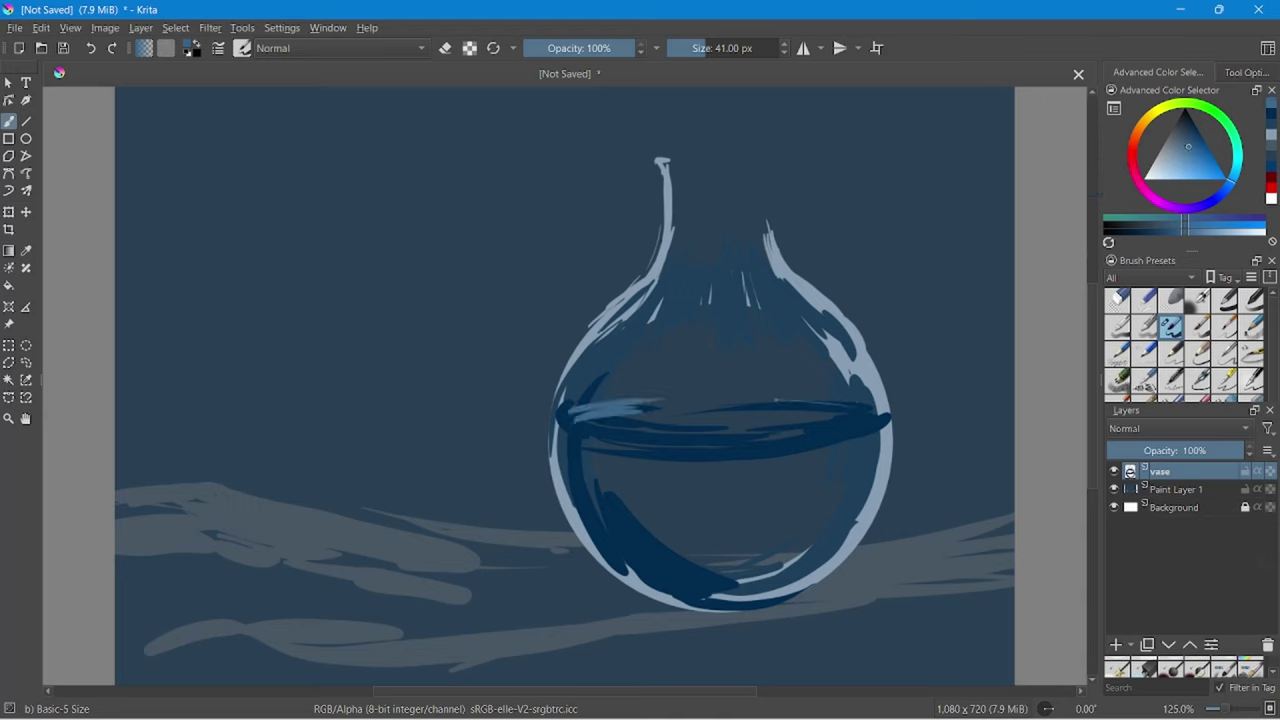
click(1150, 277)
Airbrush a soft glow inside the vase and a pale blue highlight up its right side.
click(1145, 295)
click(1171, 299)
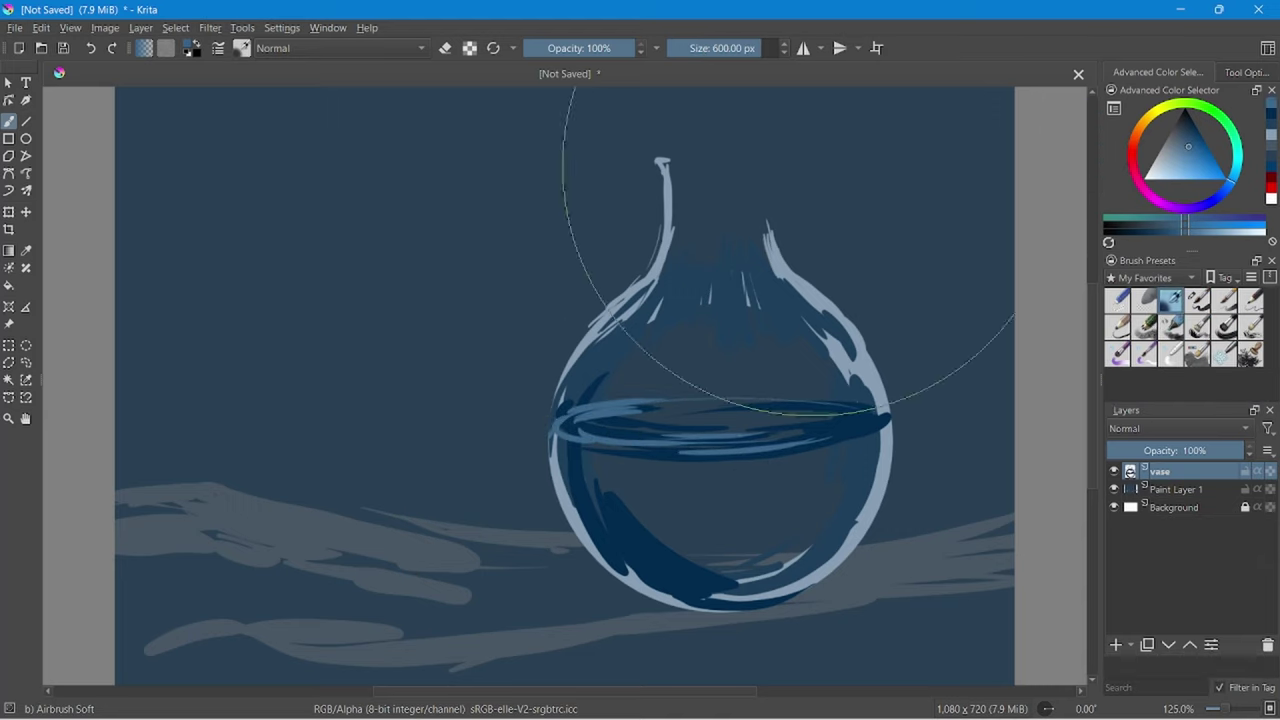
mouse_move(720, 500)
mouse_down()
mouse_move(815, 485)
mouse_move(771, 514)
mouse_move(777, 386)
mouse_move(748, 275)
mouse_move(818, 342)
mouse_up()
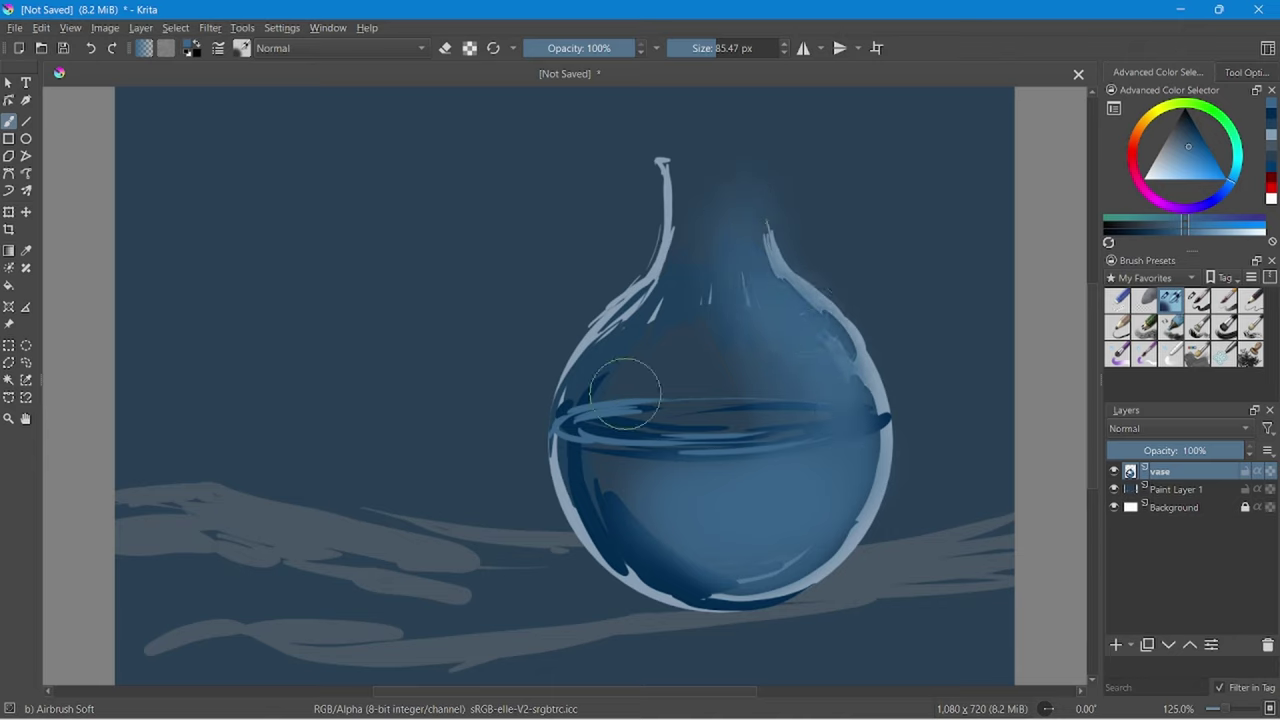
ctrl+click(885, 395)
mouse_move(897, 371)
mouse_down()
mouse_move(885, 470)
mouse_move(778, 259)
mouse_up()
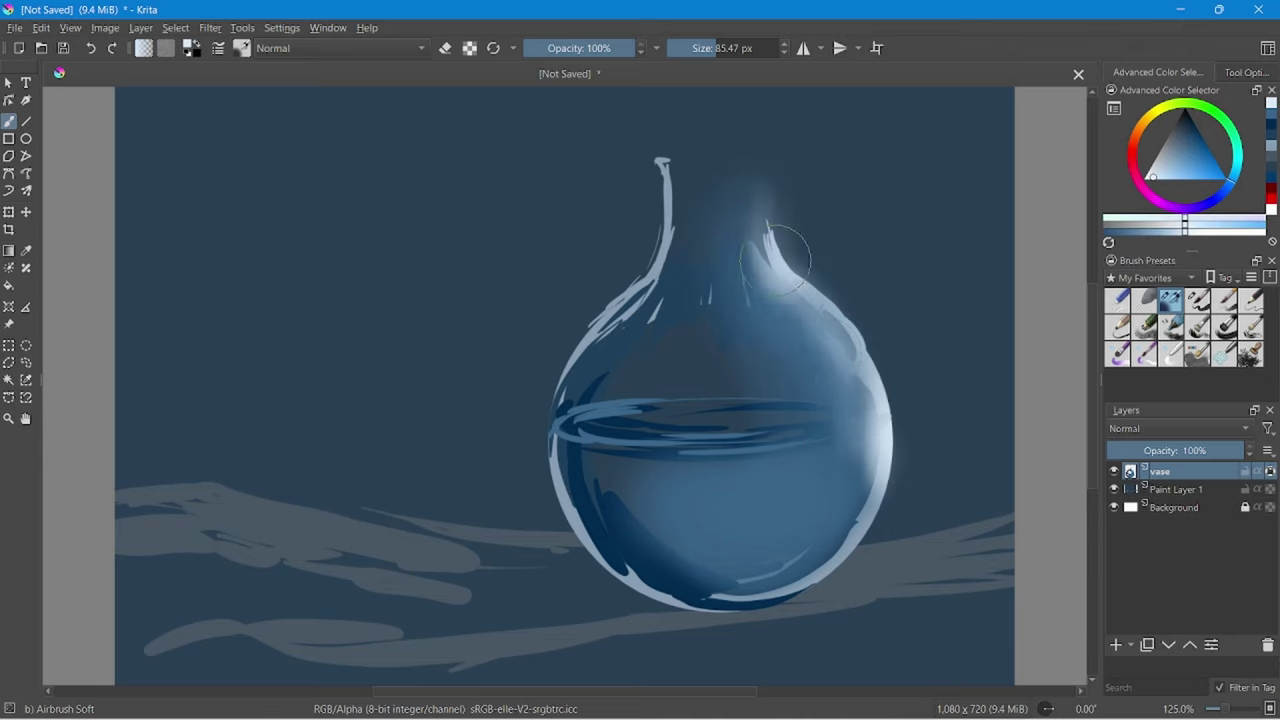
Add bright neck edge lines, dark strokes on the right edge, and darken the lower-left body.
click(1197, 299)
drag(767, 178, 770, 254)
drag(664, 168, 662, 246)
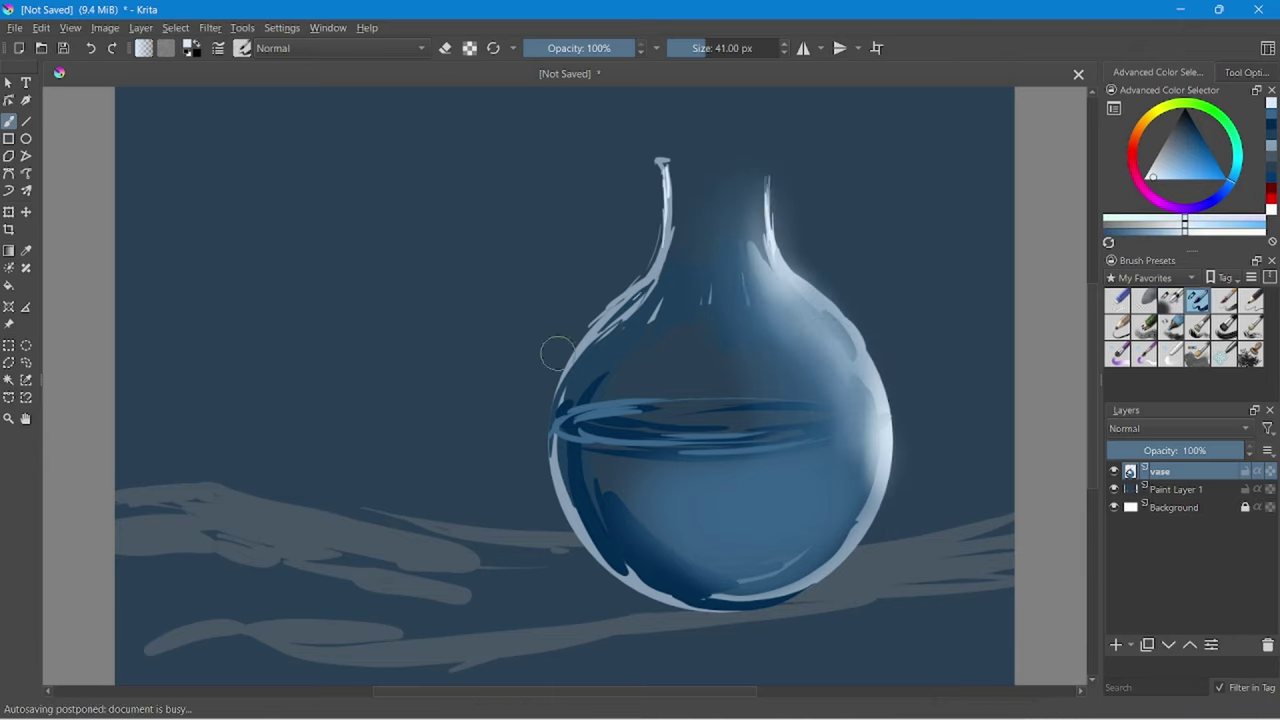
ctrl+click(693, 293)
drag(860, 345, 888, 445)
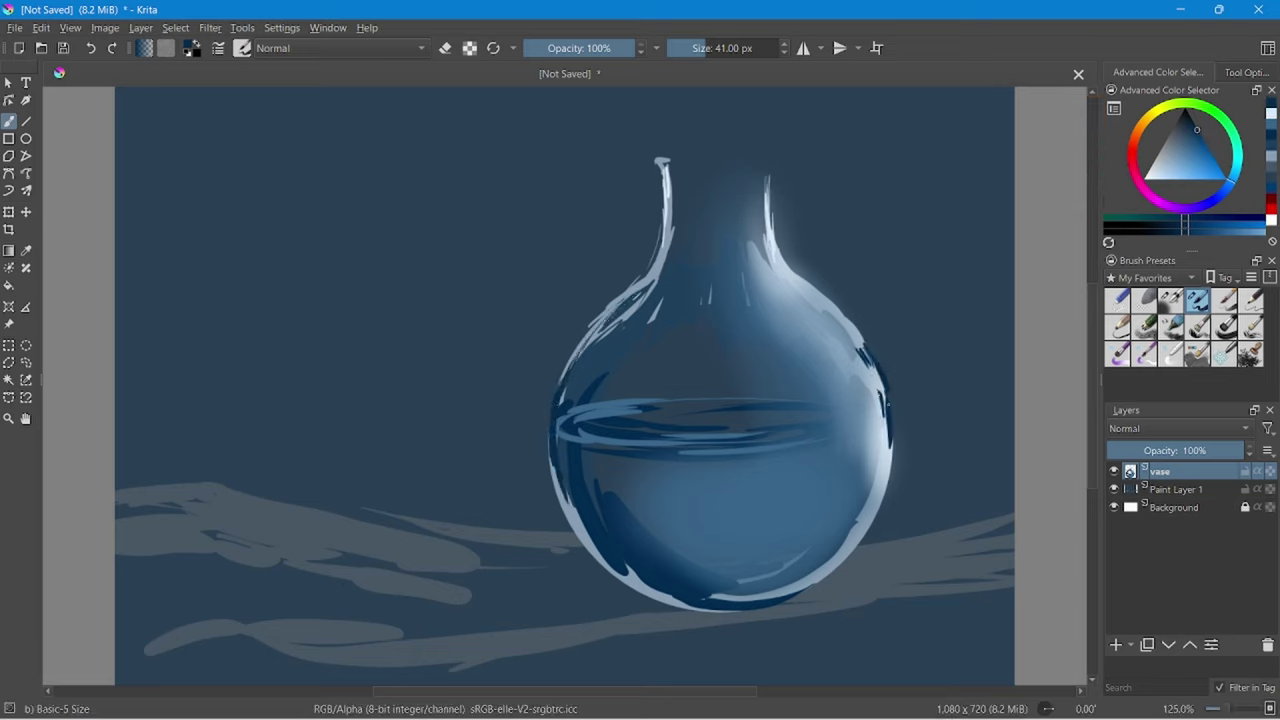
click(1170, 299)
drag(560, 430, 720, 590)
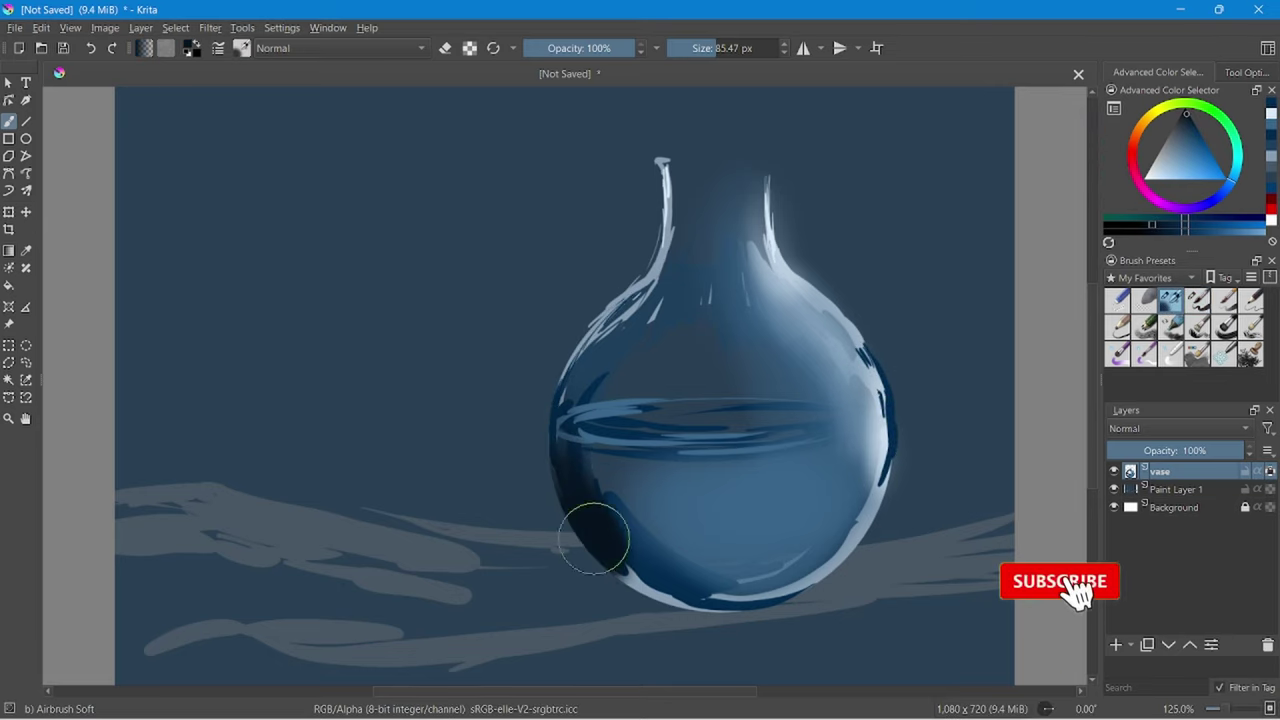
Airbrush violet-blue liquid into the lower body and pale grey-pink tones on the upper glass.
click(1214, 197)
click(1212, 155)
mouse_move(600, 480)
mouse_down()
mouse_move(689, 571)
mouse_move(709, 543)
mouse_move(714, 306)
mouse_up()
click(1166, 145)
drag(600, 370, 750, 168)
mouse_move(730, 445)
mouse_down()
mouse_move(885, 440)
mouse_move(835, 308)
mouse_up()
ctrl+click(878, 420)
Paint white highlights along the inner left, right edge and lower-right rim.
drag(882, 432, 700, 604)
click(1225, 327)
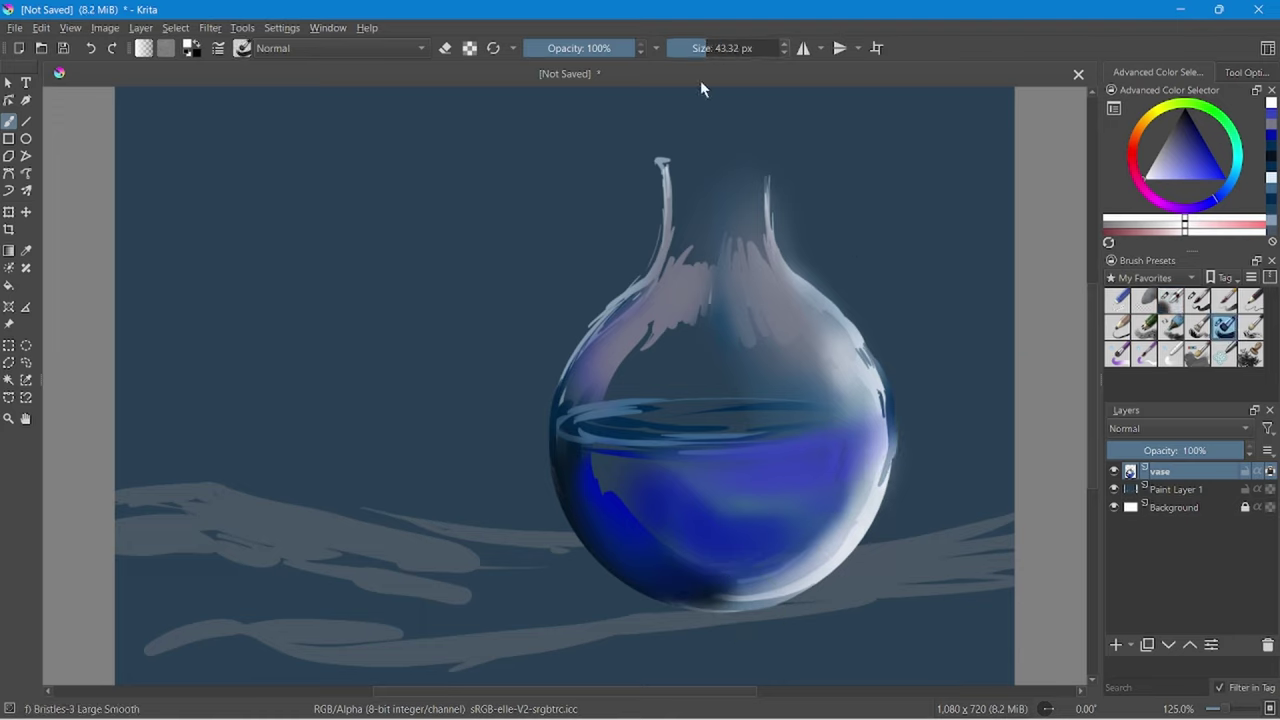
mouse_move(628, 362)
mouse_down()
mouse_move(600, 423)
mouse_move(652, 562)
mouse_up()
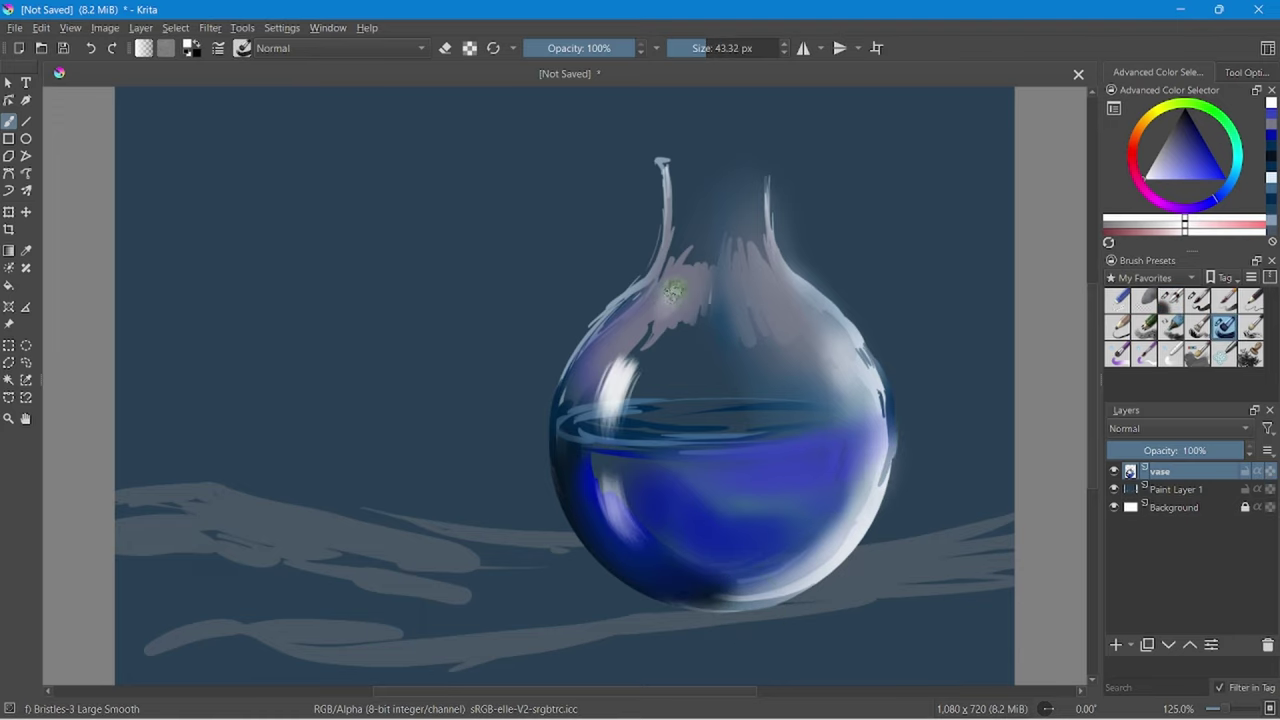
mouse_move(832, 368)
mouse_down()
mouse_move(868, 420)
mouse_move(878, 474)
mouse_up()
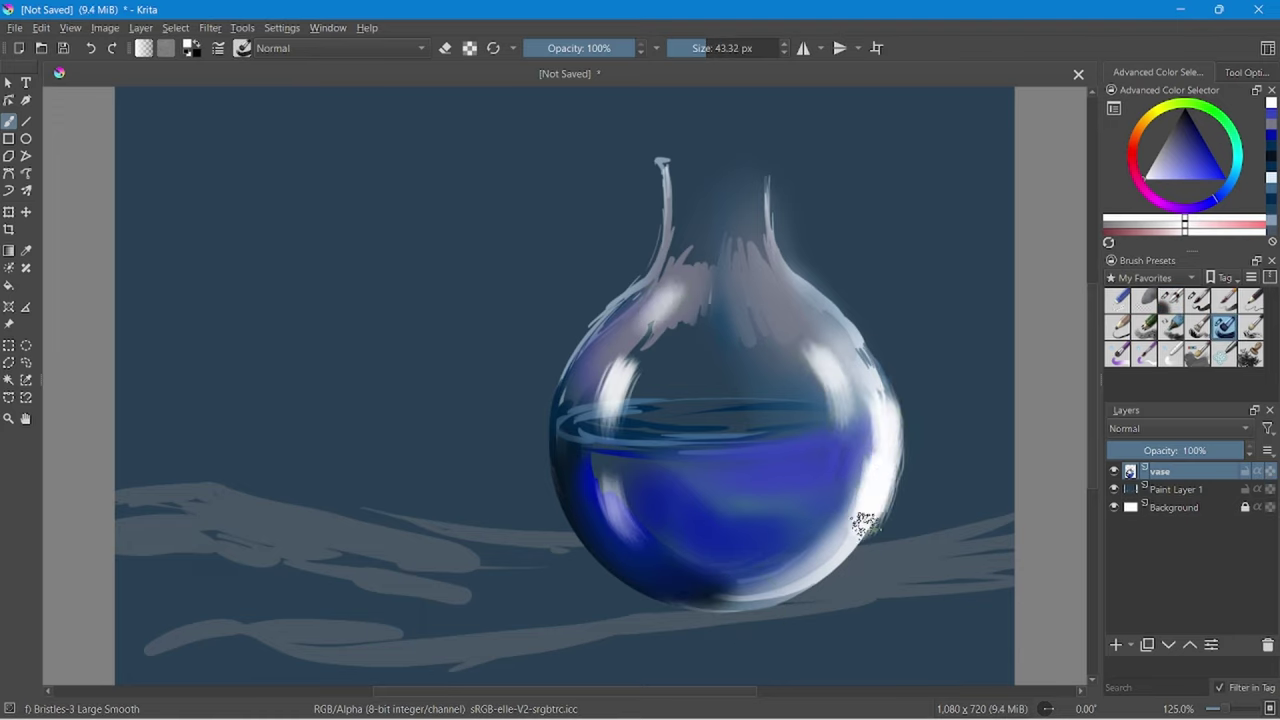
drag(865, 522, 790, 596)
key(/)
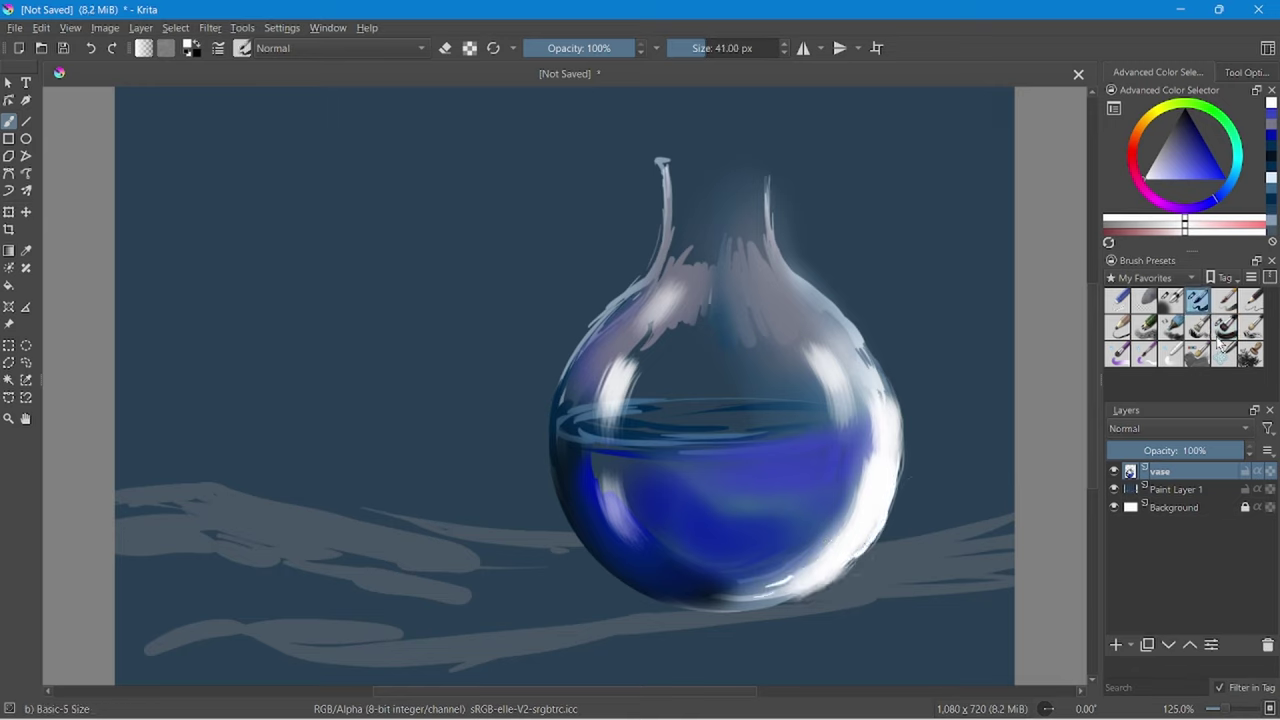
drag(866, 476, 797, 537)
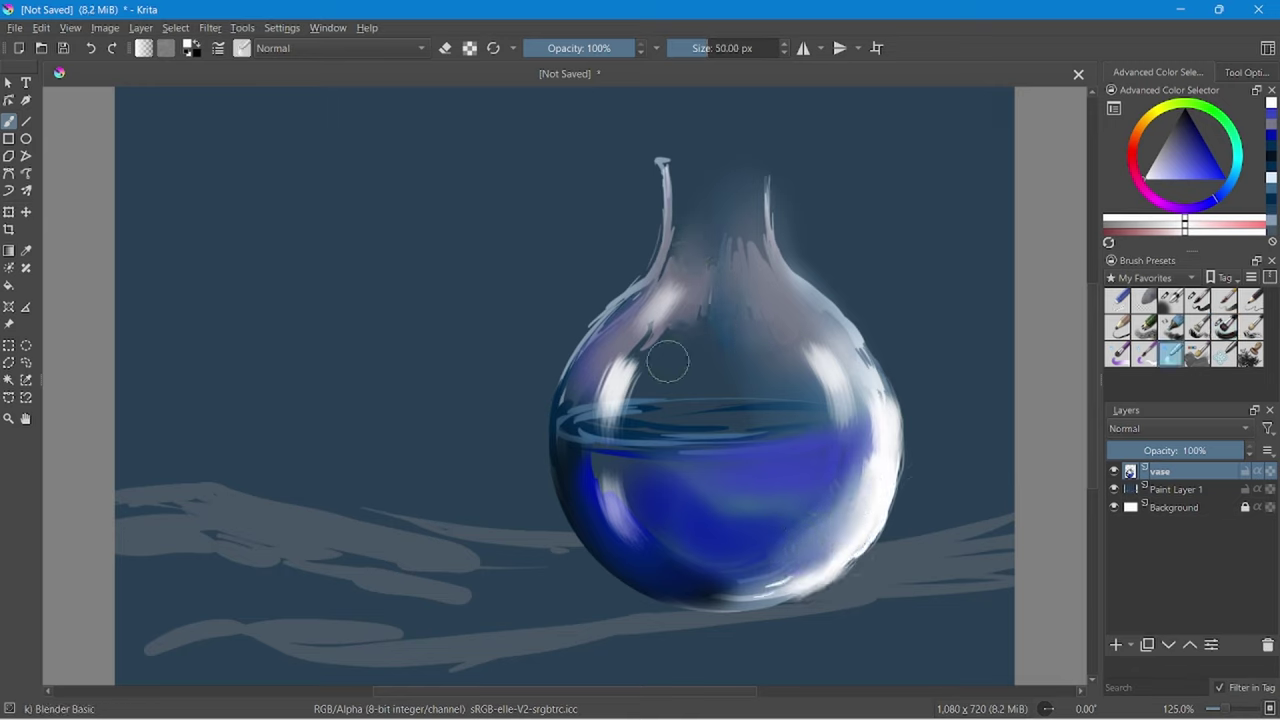
Paint a light teal shimmer along the liquid surface.
ctrl+click(781, 412)
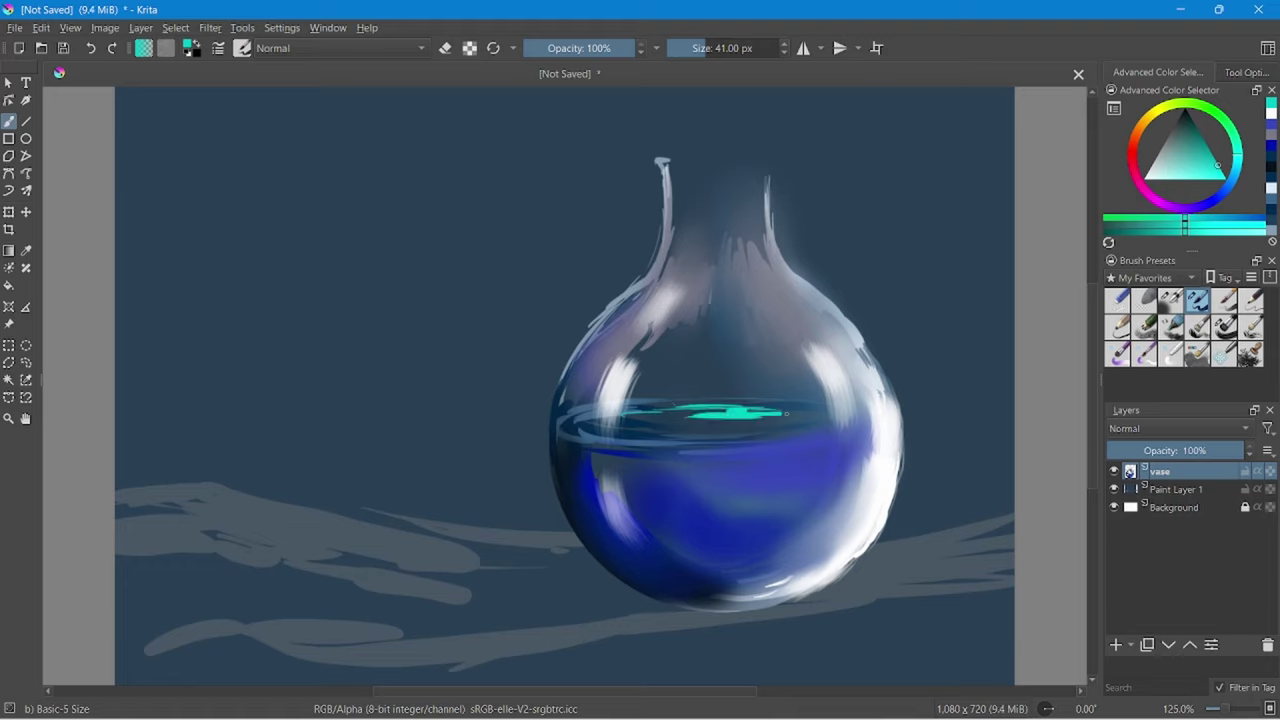
ctrl+click(825, 425)
drag(768, 446, 594, 452)
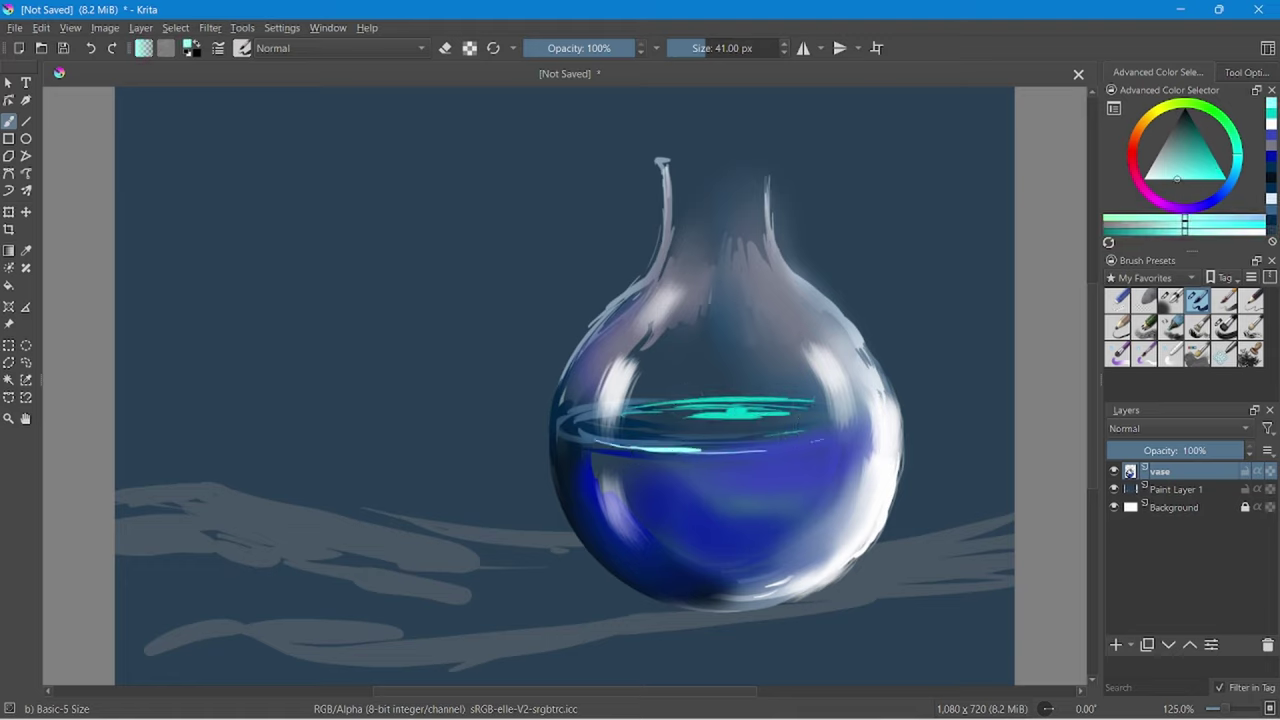
ctrl+click(641, 430)
Add a paint layer below vase and name it 'vase behind'.
right_click(706, 460)
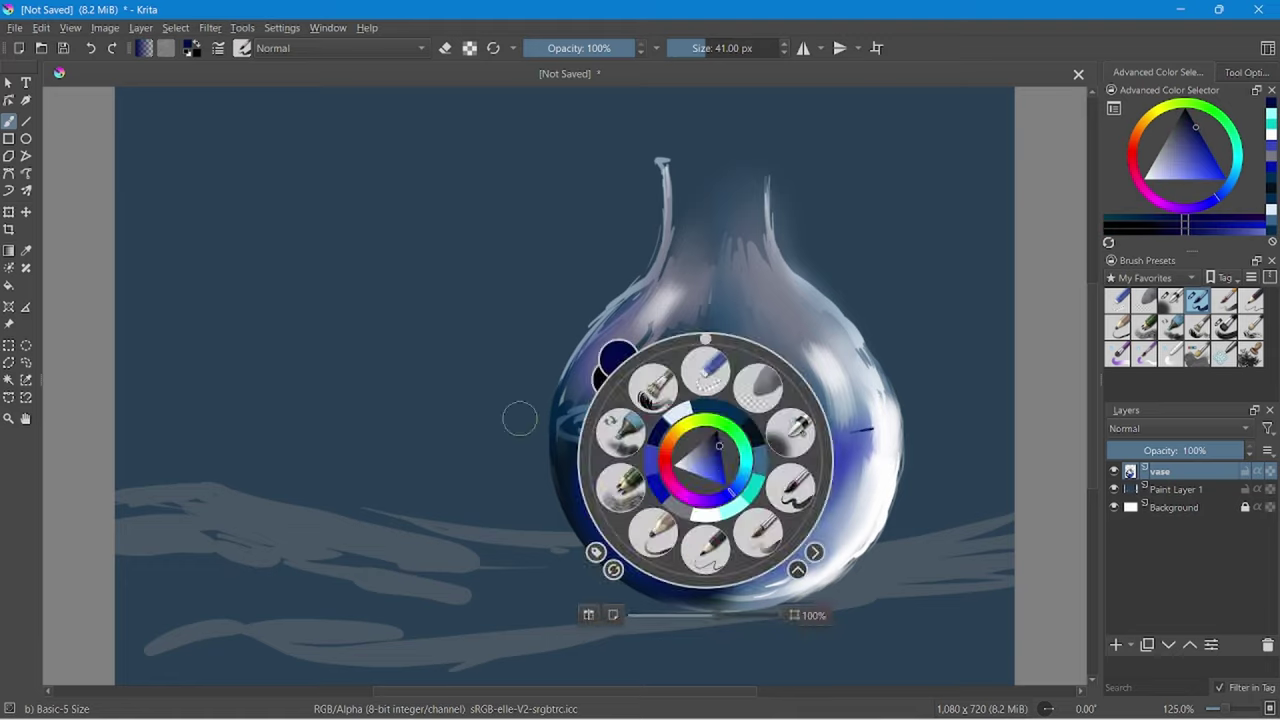
click(517, 417)
click(1116, 645)
drag(1178, 471, 1178, 497)
double_click(1178, 494)
text(vase behind)
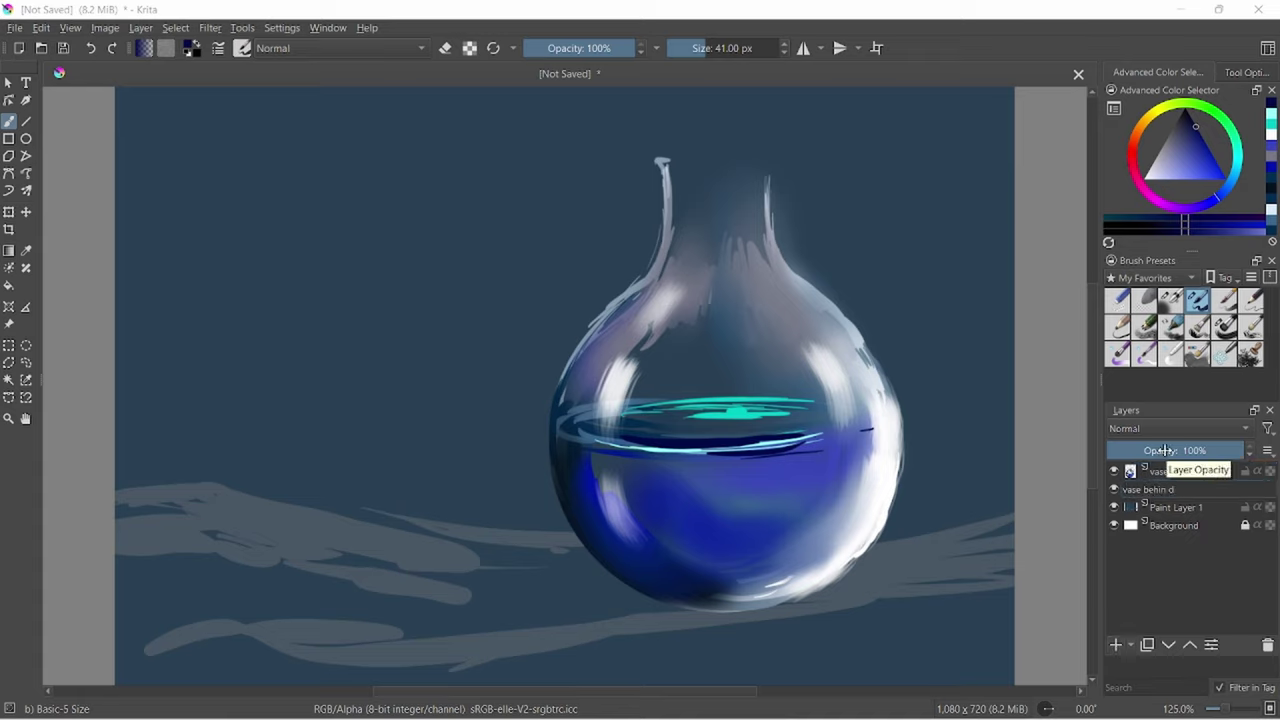
key(Return)
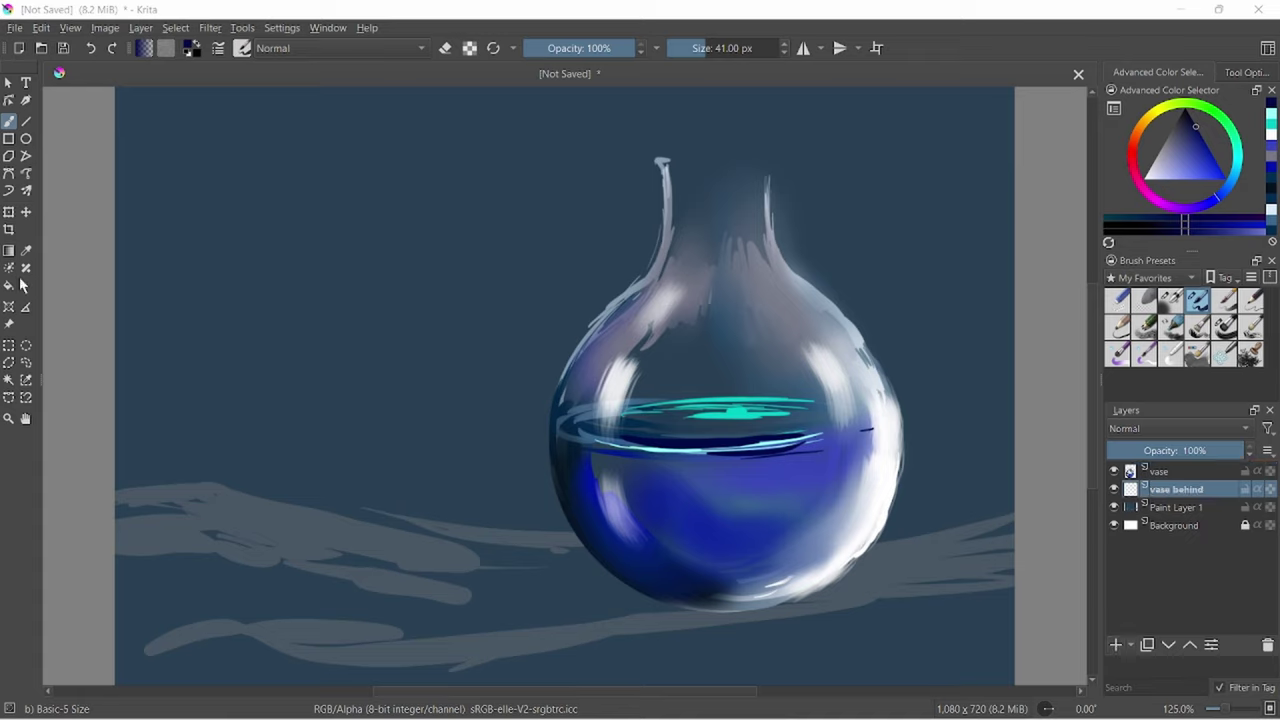
Draw ellipses around the vase body with the Ellipse tool.
click(26, 138)
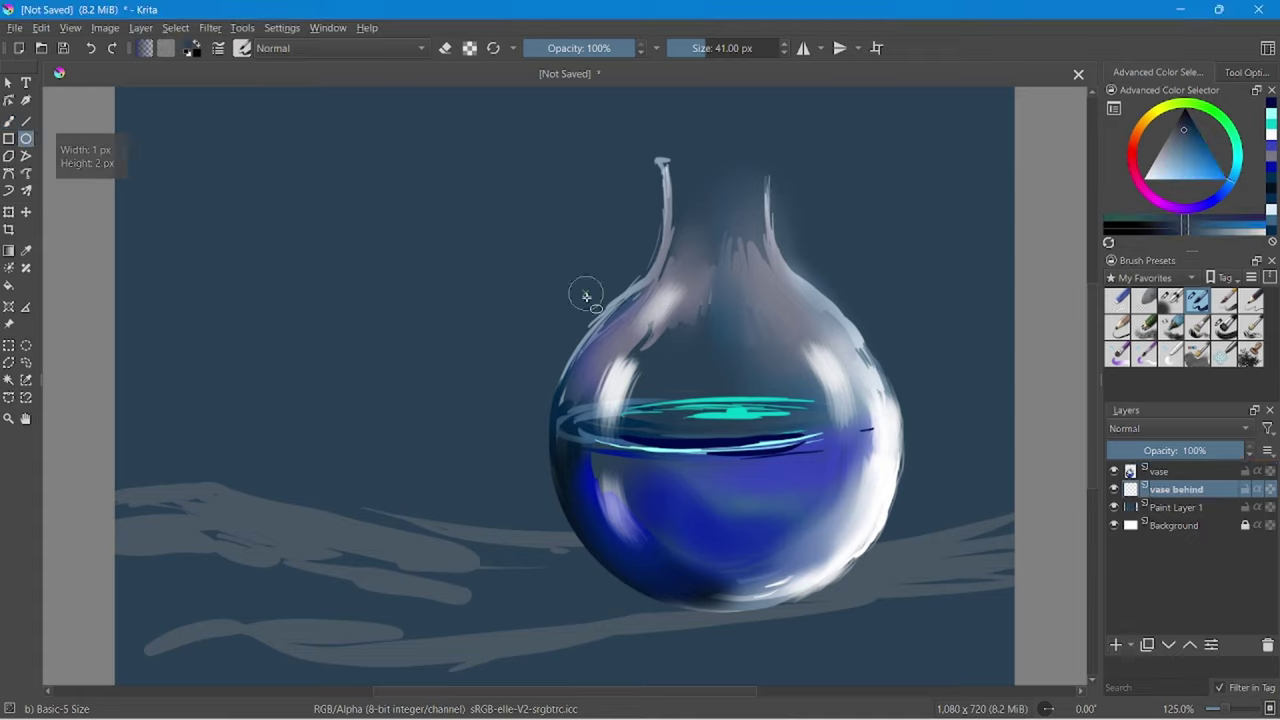
drag(583, 291, 897, 600)
drag(608, 289, 869, 594)
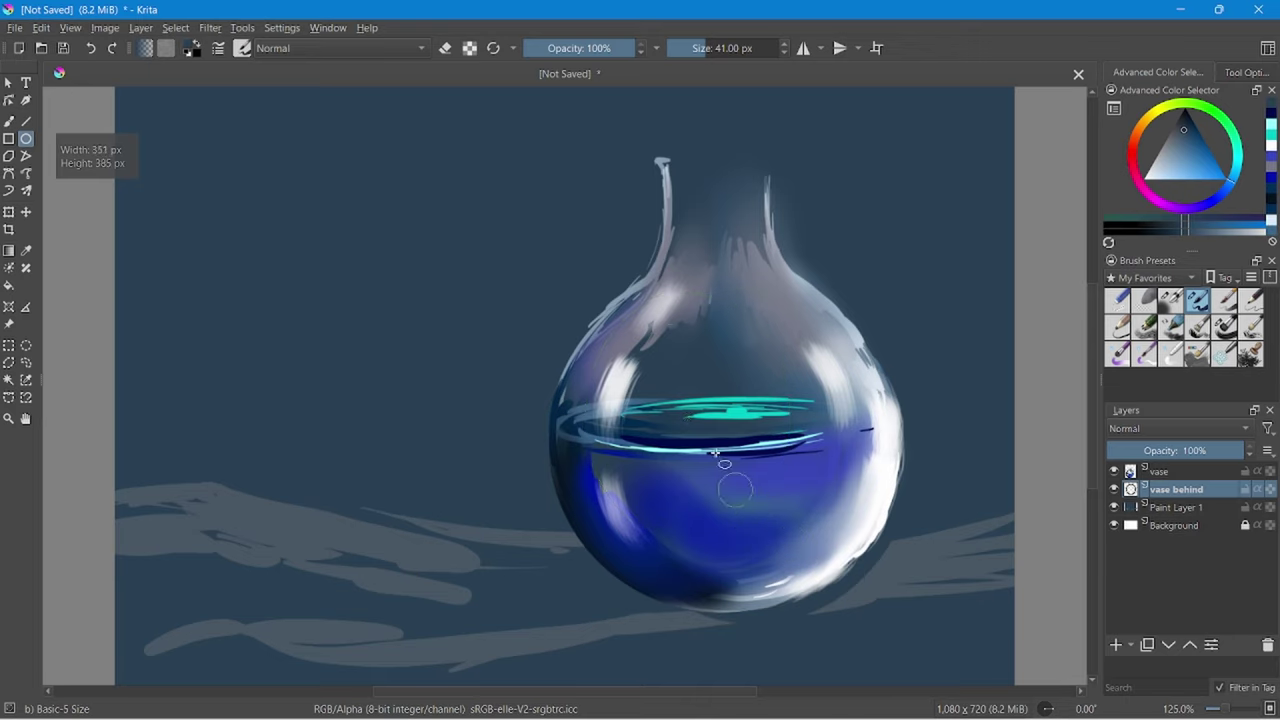
drag(528, 301, 743, 518)
Paint a cyan stroke across the water line.
key(b)
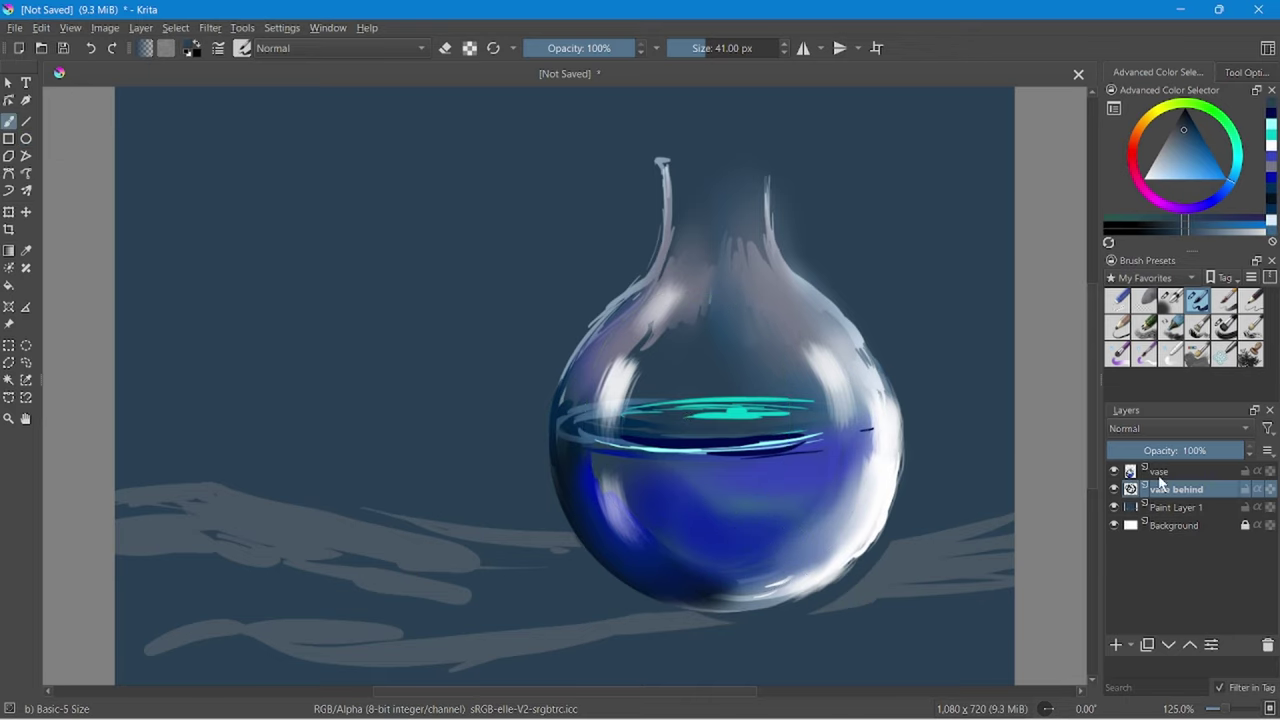
ctrl+click(812, 428)
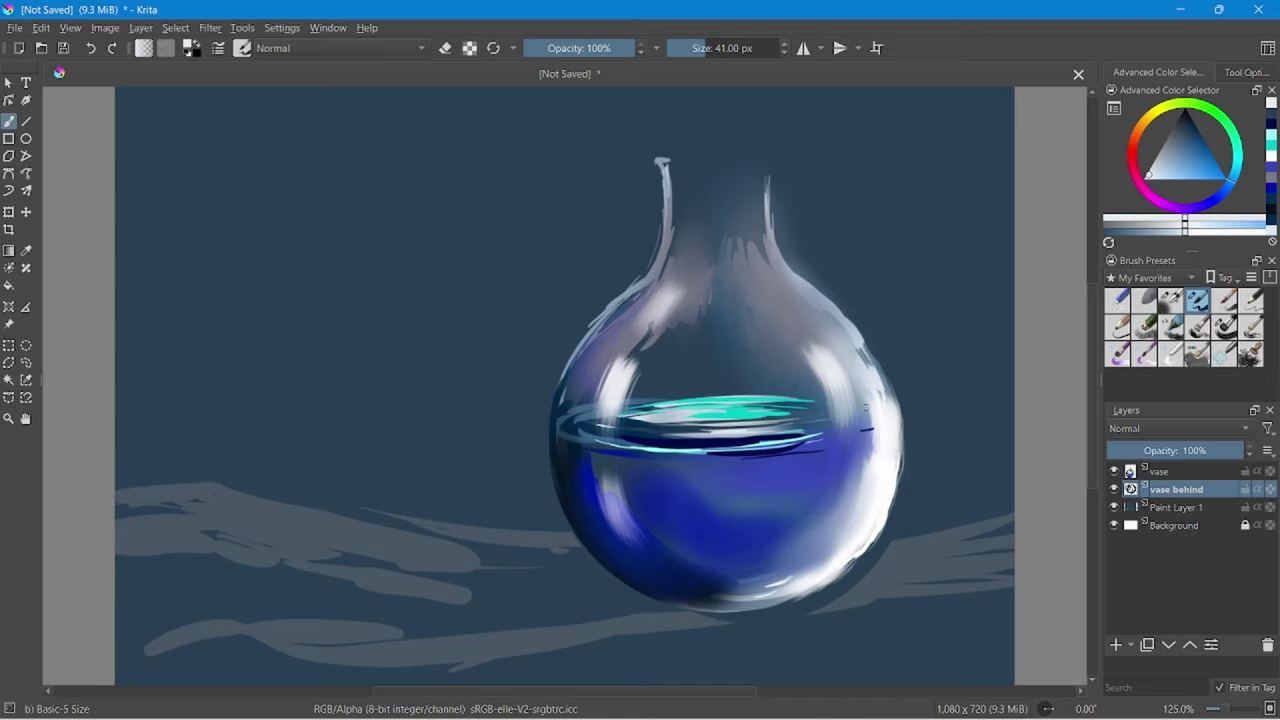
ctrl+click(720, 410)
drag(800, 430, 640, 432)
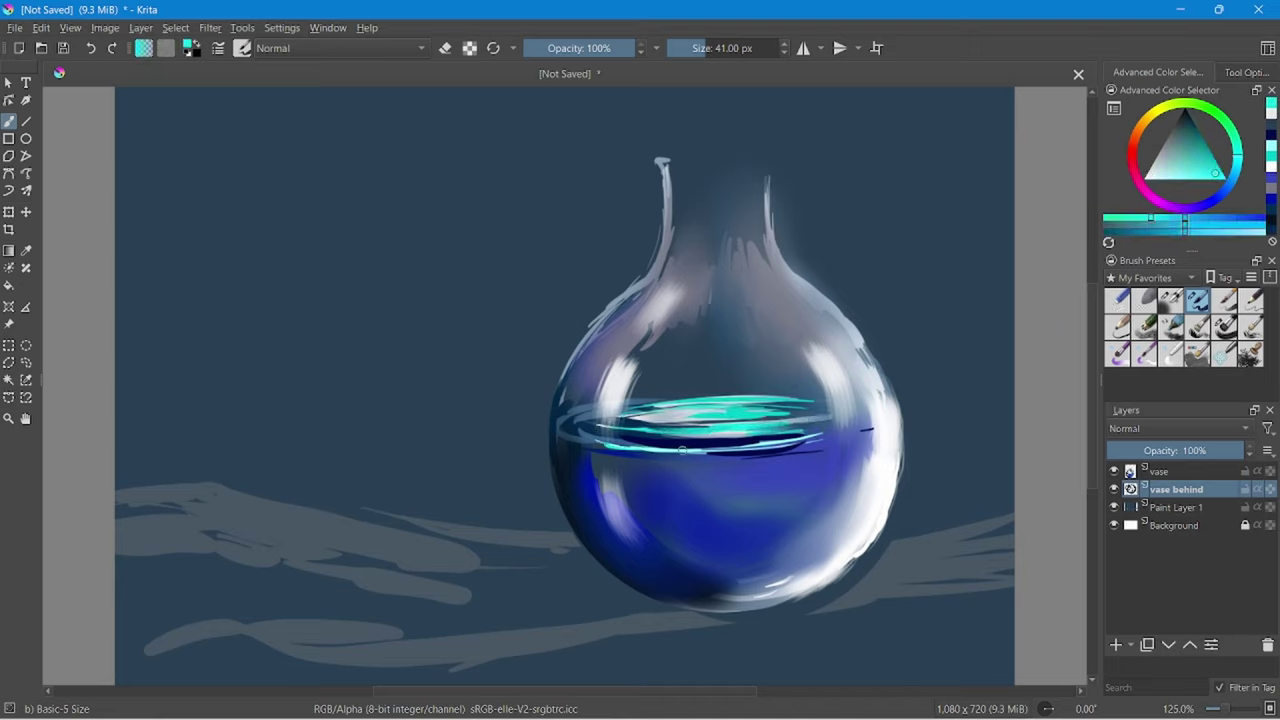
On the vase layer, airbrush lighter strokes and dark blue dabs on the lower vase.
click(1160, 471)
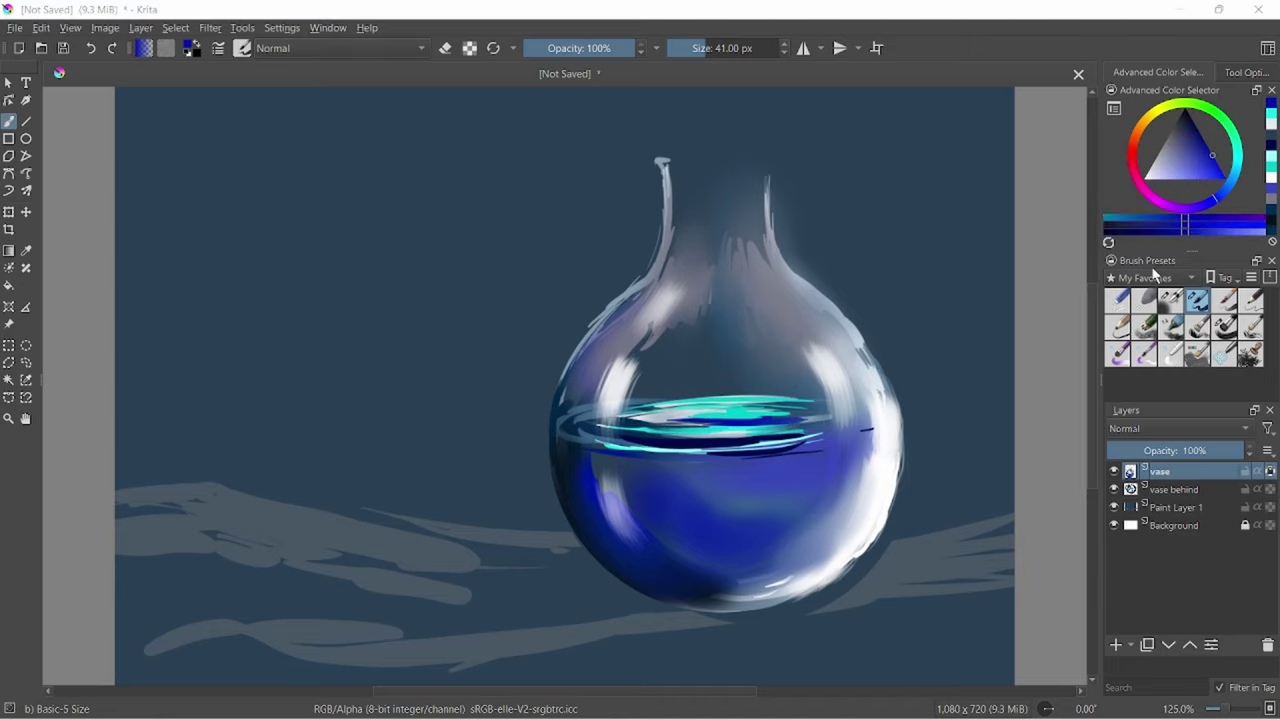
click(1170, 300)
drag(672, 371, 800, 470)
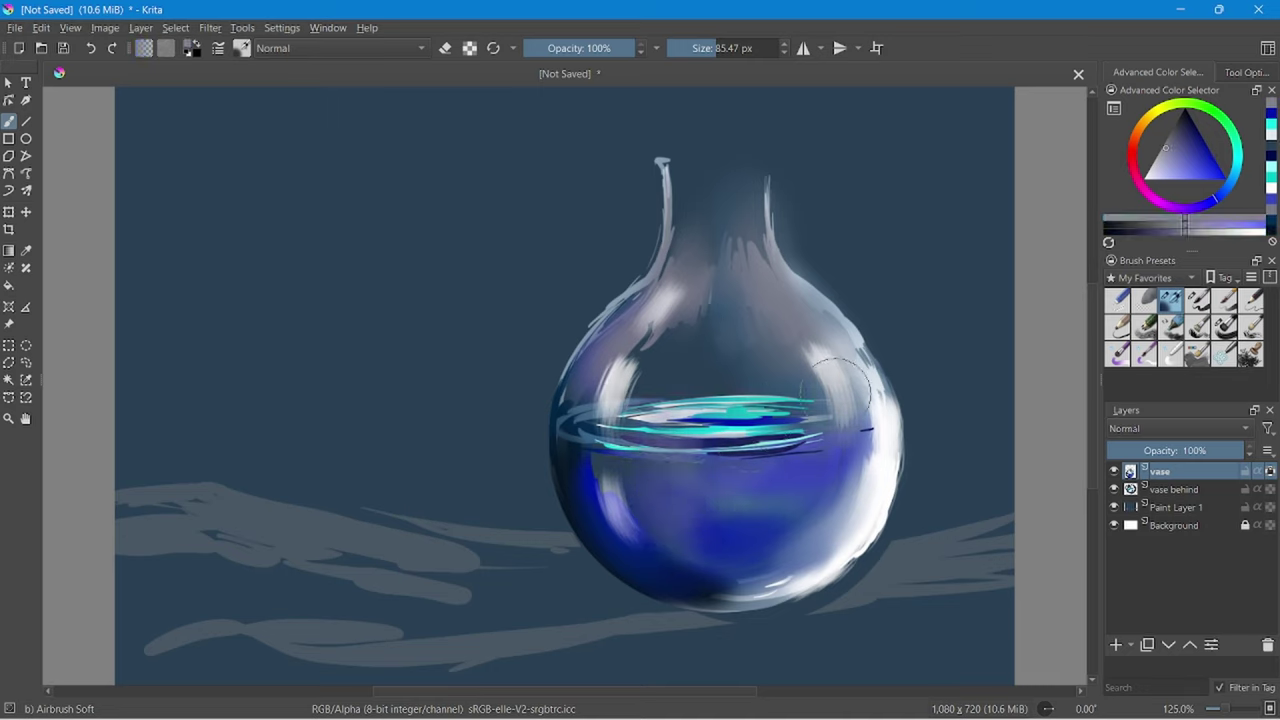
ctrl+click(860, 470)
mouse_move(700, 500)
mouse_down()
mouse_move(757, 560)
mouse_move(850, 520)
mouse_up()
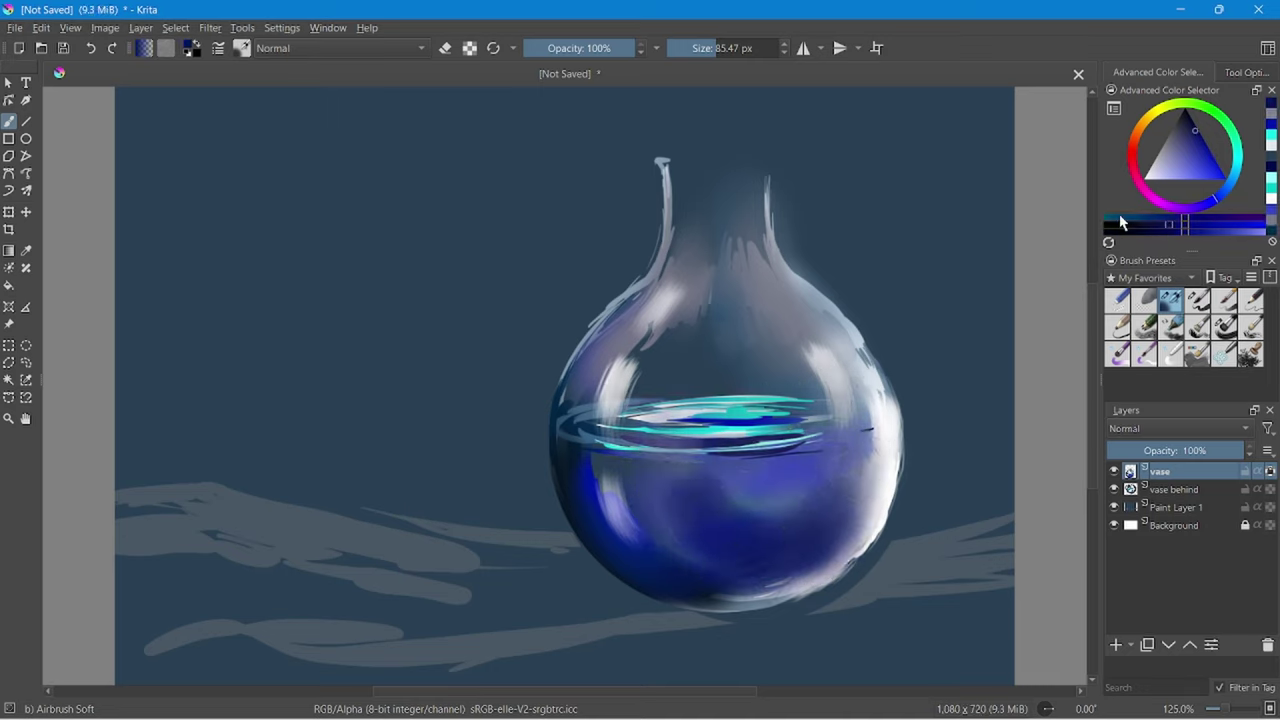
Paint near-white highlights down the vase neck and on the right shoulder.
ctrl+click(674, 371)
key(/)
ctrl+click(672, 150)
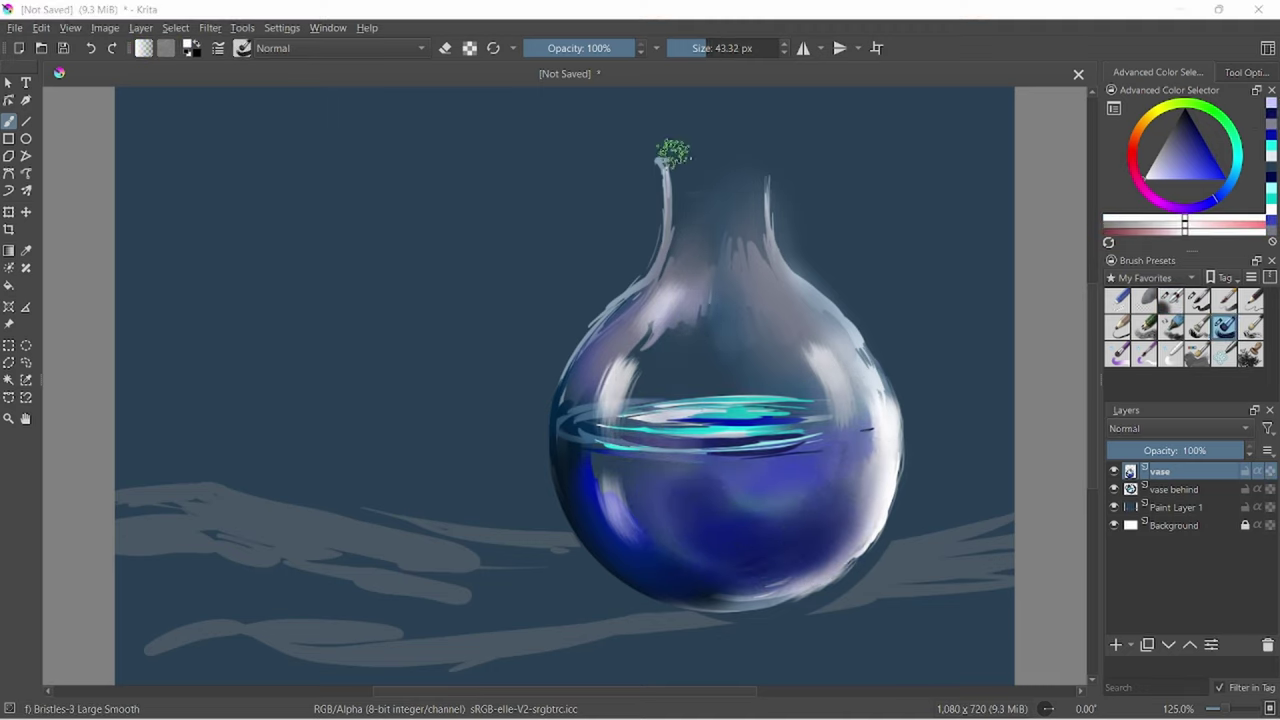
mouse_move(690, 160)
mouse_down()
mouse_move(691, 271)
mouse_move(610, 330)
mouse_move(703, 293)
mouse_up()
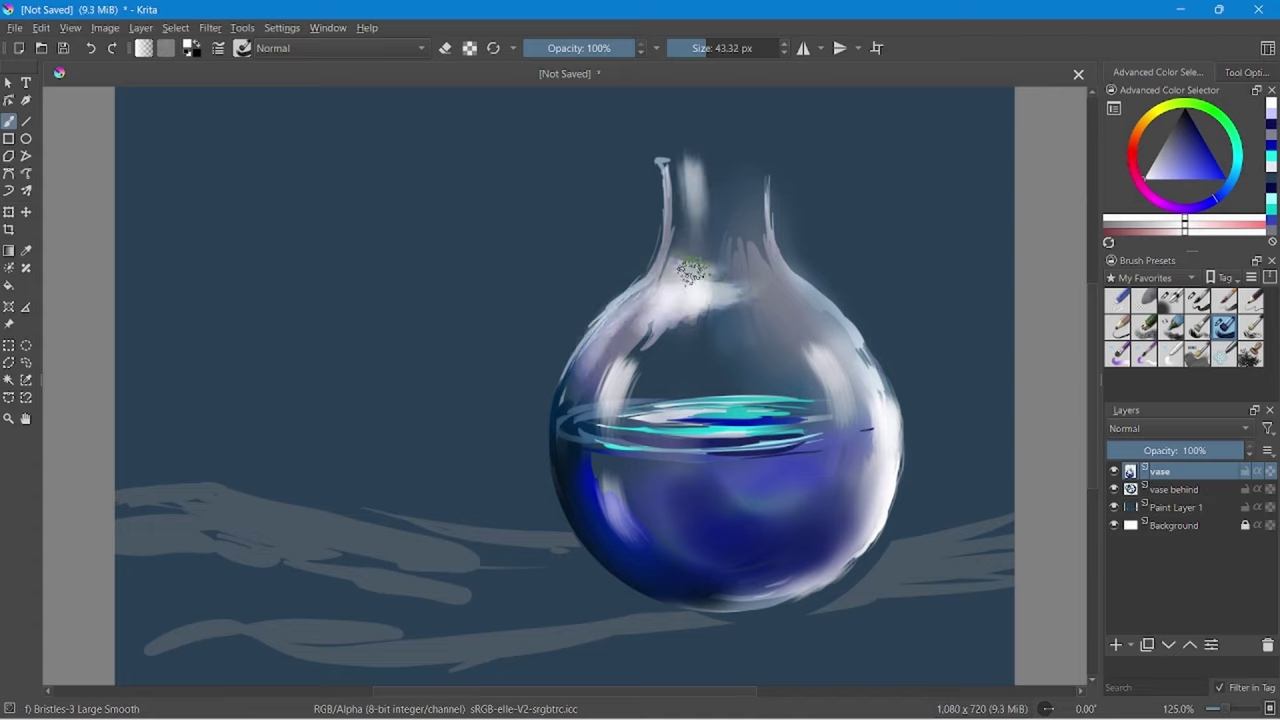
drag(790, 291, 880, 380)
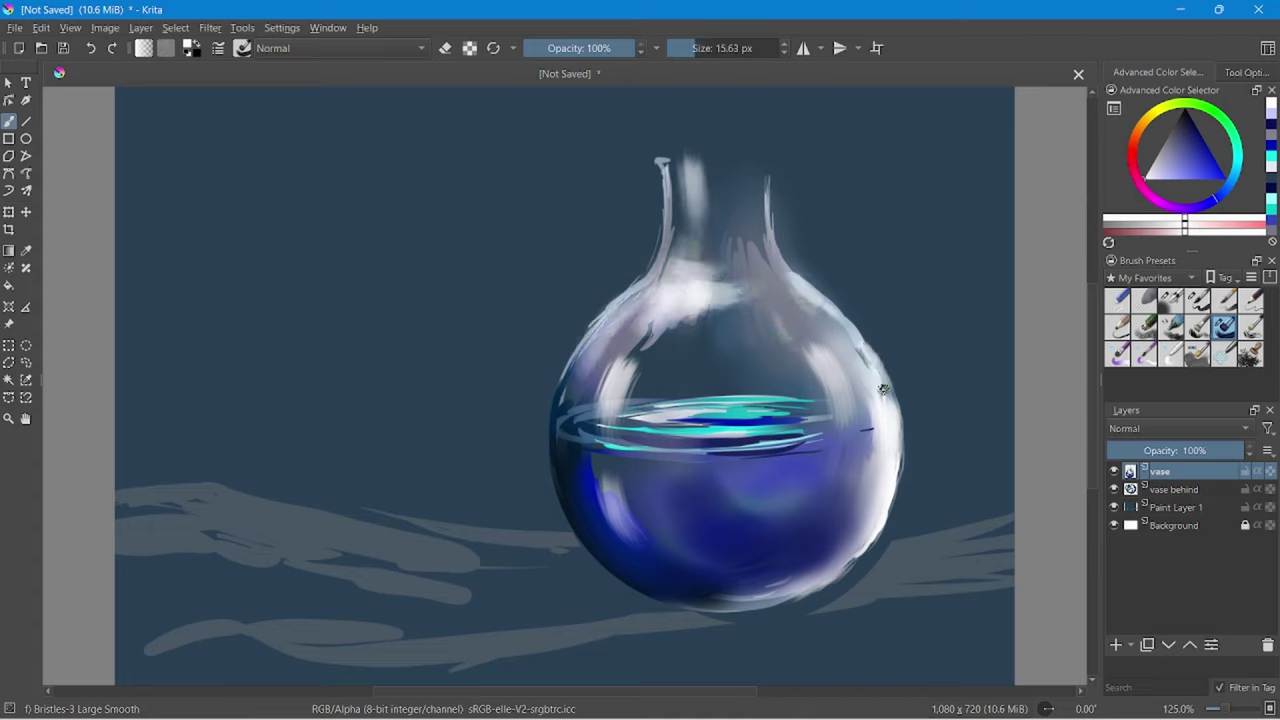
Darken the vase's lower-right side and paint a light lavender rim across the neck top.
ctrl+click(1000, 150)
key(/)
drag(830, 580, 943, 451)
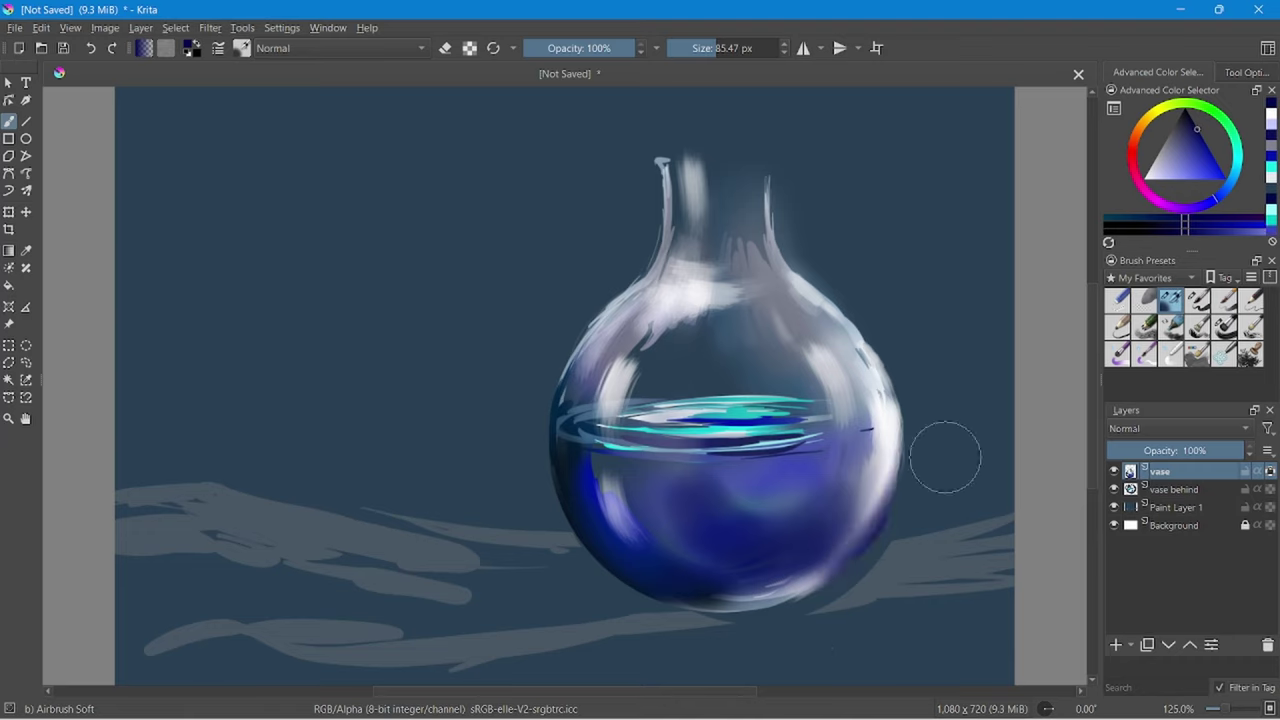
ctrl+click(680, 655)
key(/)
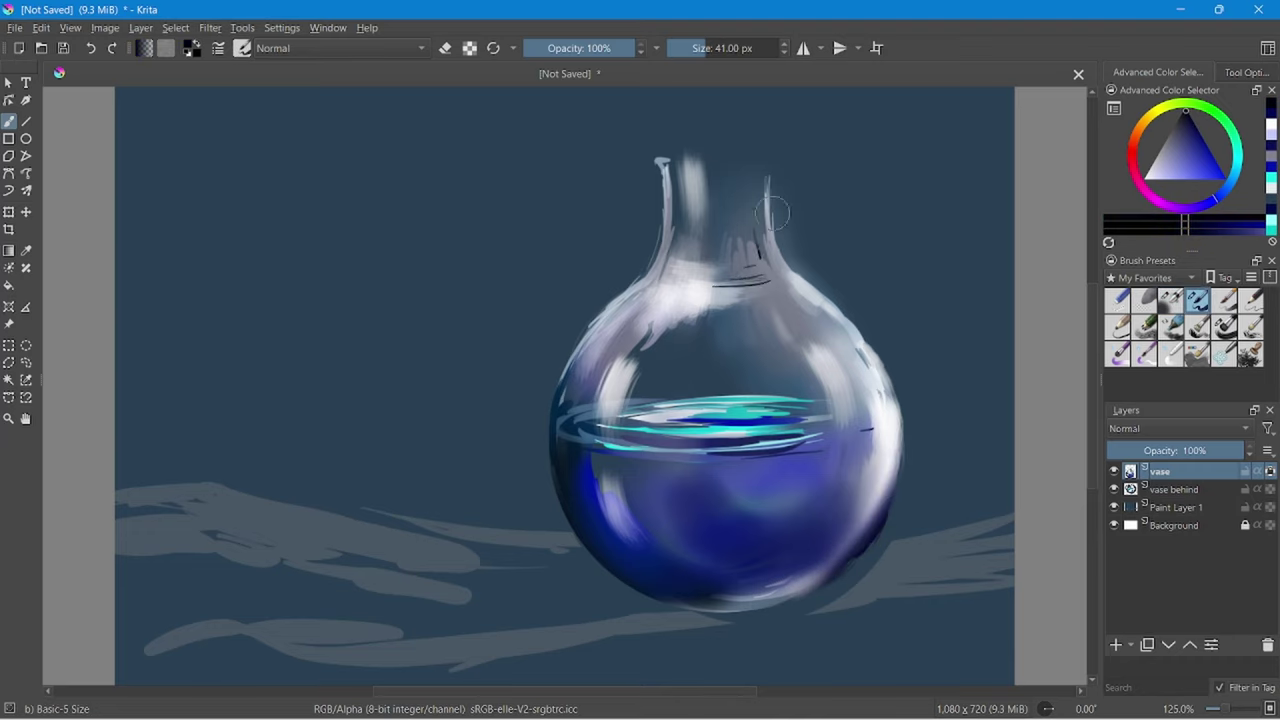
ctrl+click(690, 185)
drag(777, 155, 658, 157)
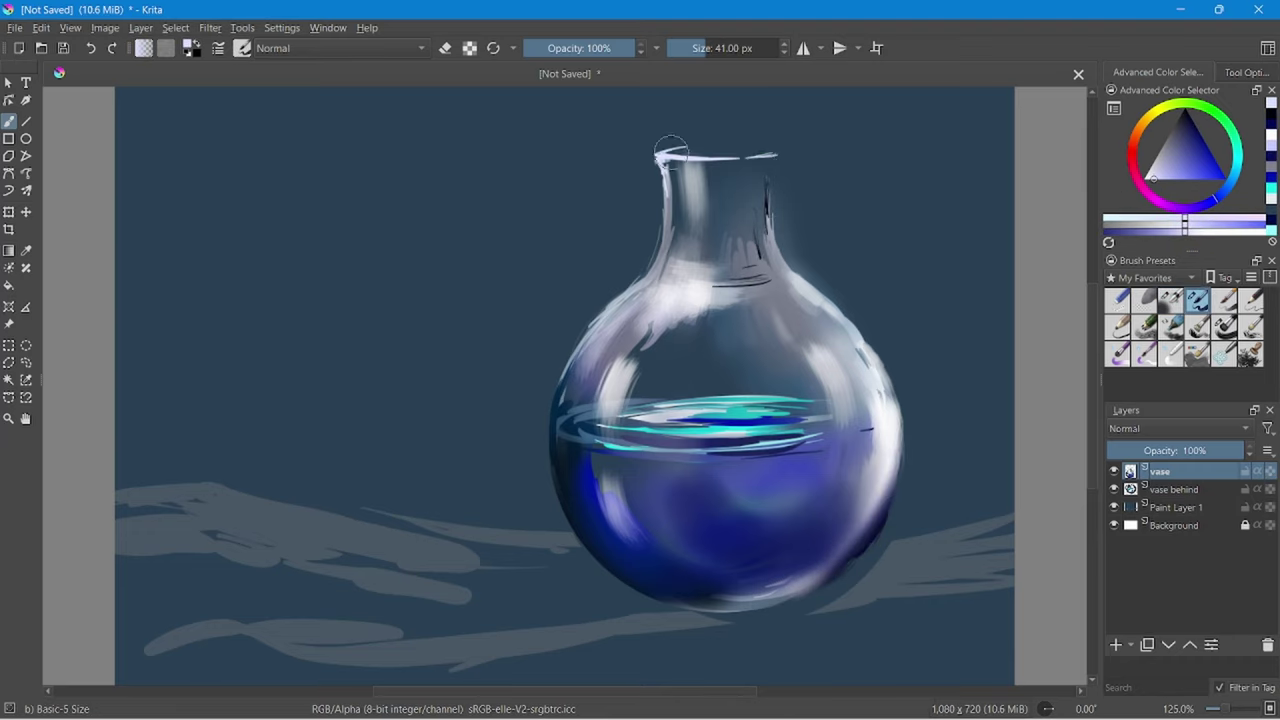
key(/)
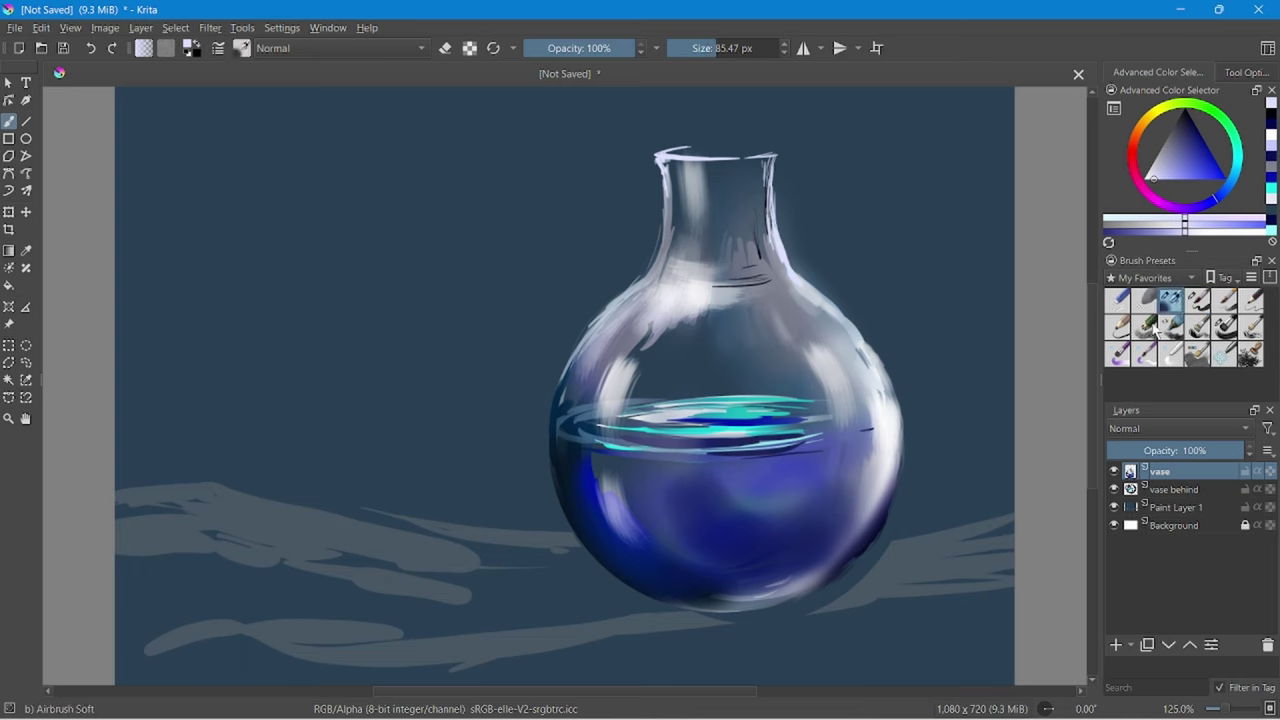
Save the painting as 123.kra.
key(ctrl+s)
text(123)
key(Return)
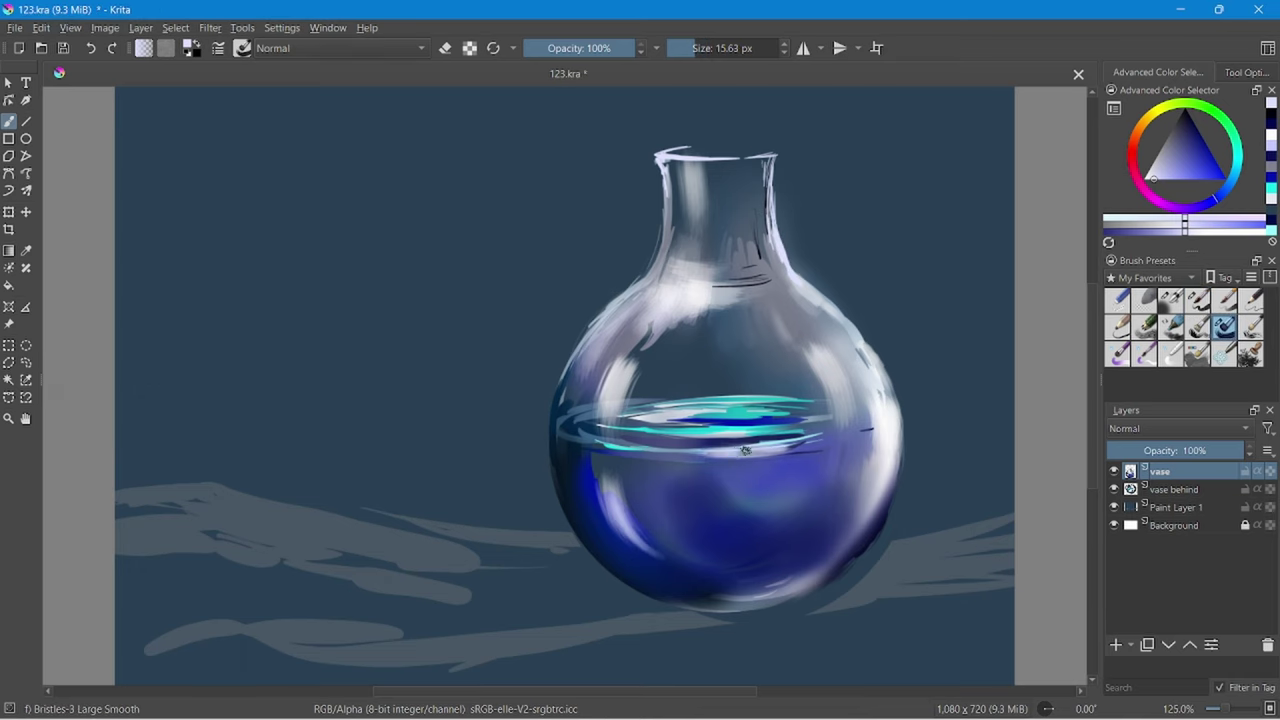
Add a teal streak in the liquid and white highlights on shoulder, left edge, neck and lower-right.
ctrl+click(705, 423)
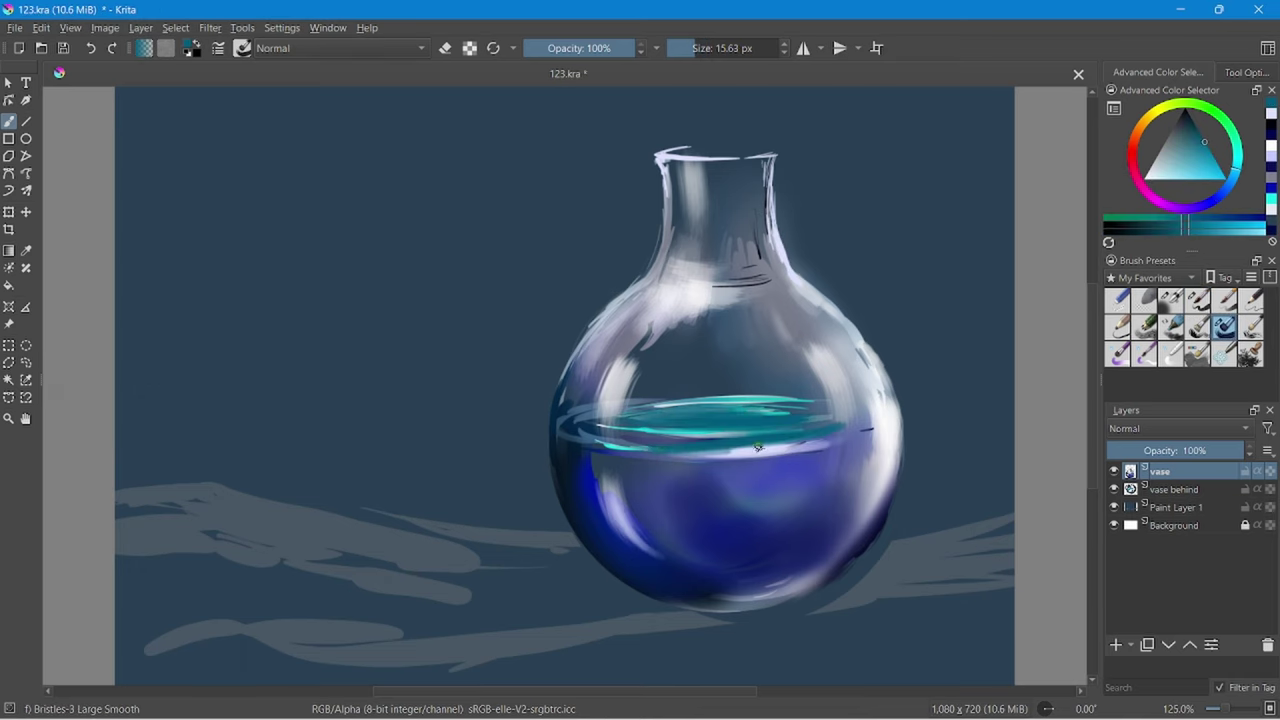
drag(685, 543, 715, 567)
ctrl+click(666, 184)
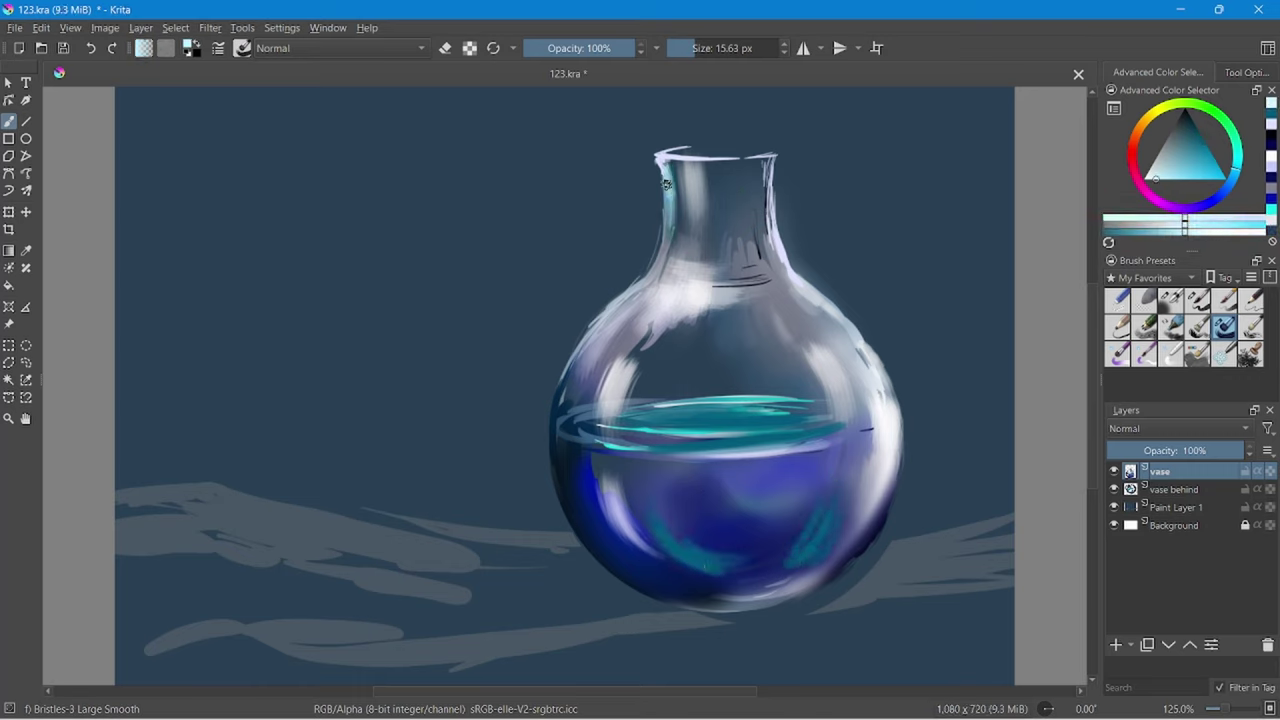
drag(788, 312, 835, 330)
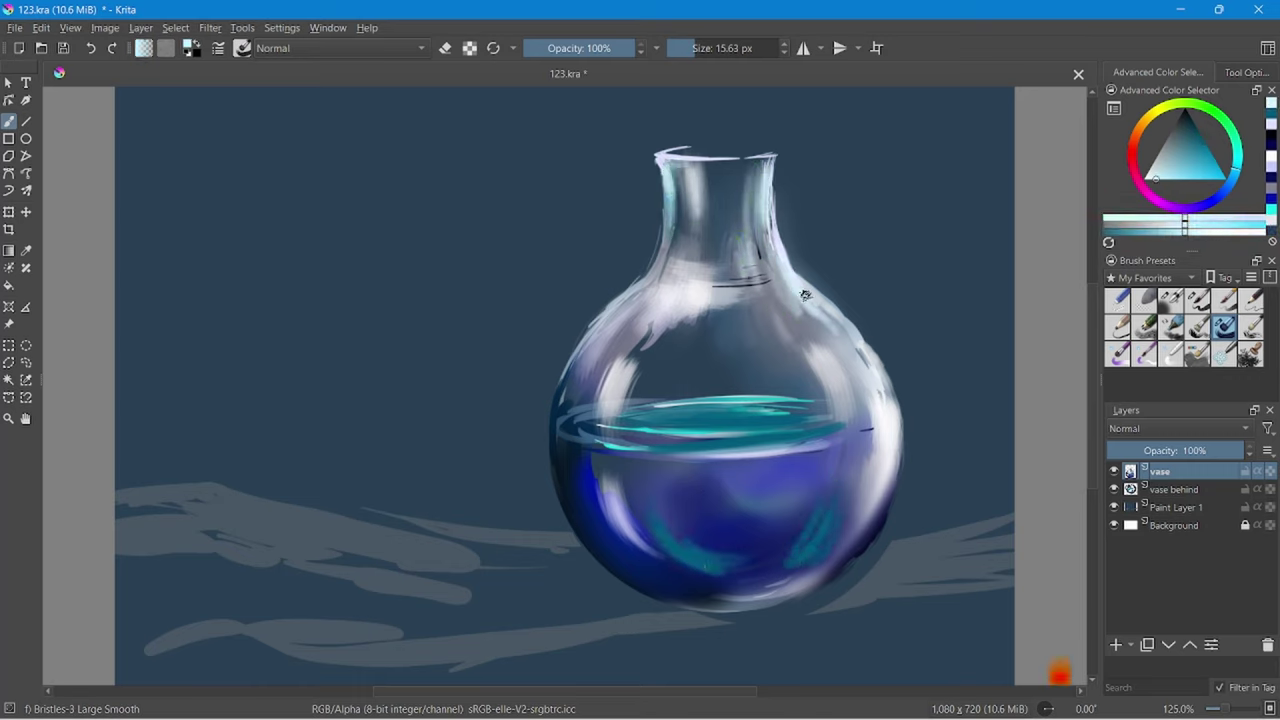
mouse_move(635, 295)
mouse_down()
mouse_move(575, 375)
mouse_move(560, 470)
mouse_up()
drag(769, 183, 790, 265)
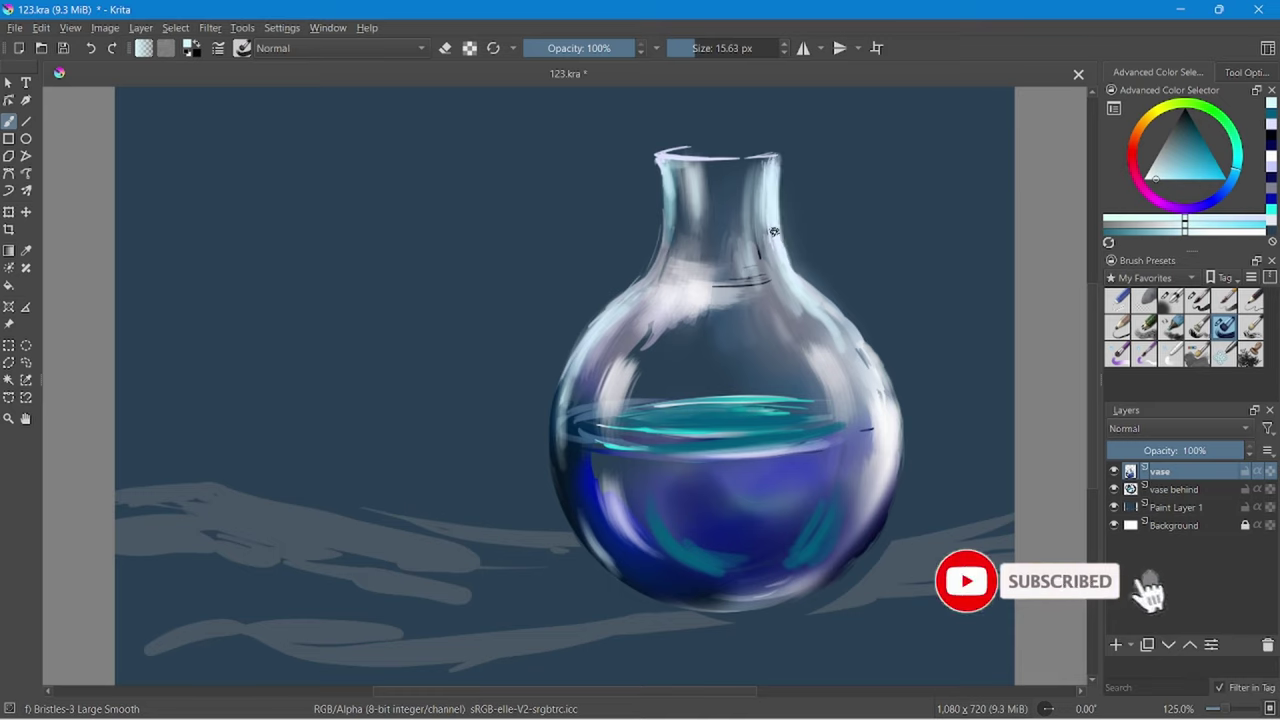
drag(645, 280, 670, 215)
drag(824, 574, 895, 456)
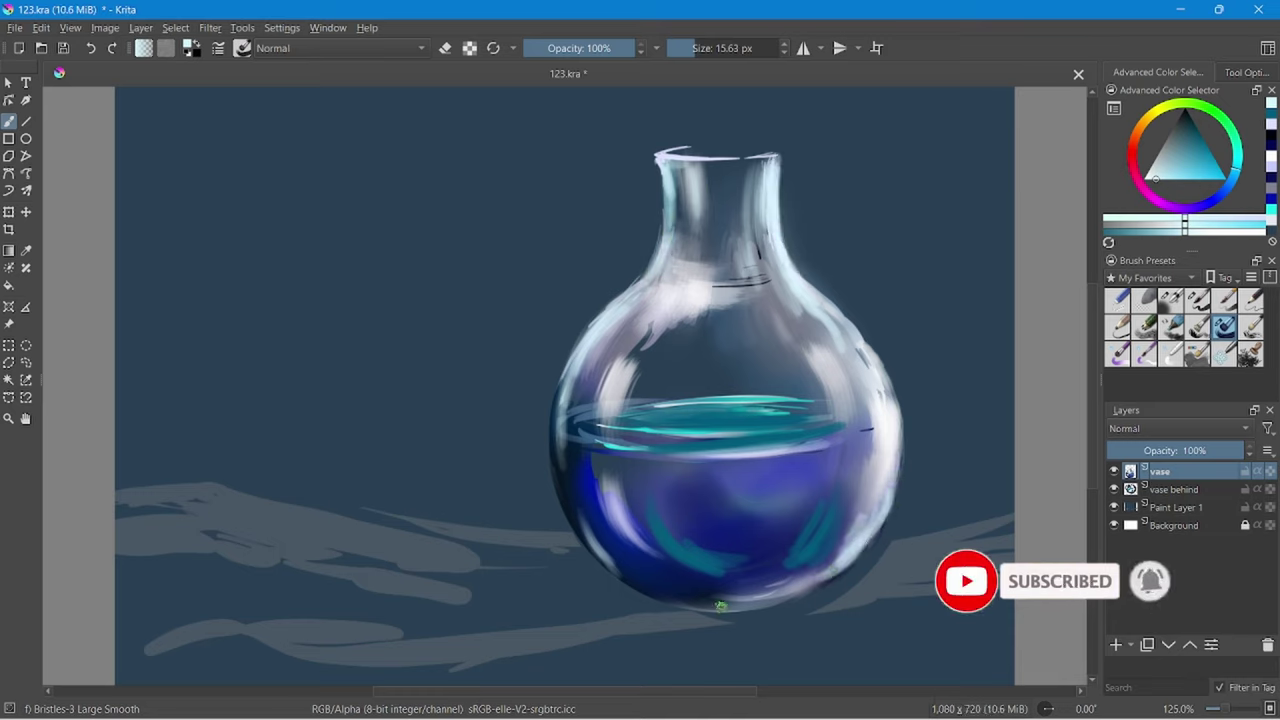
click(1178, 507)
Paint a dark cast shadow beneath the vase with a 47 px brush.
drag(760, 620, 543, 634)
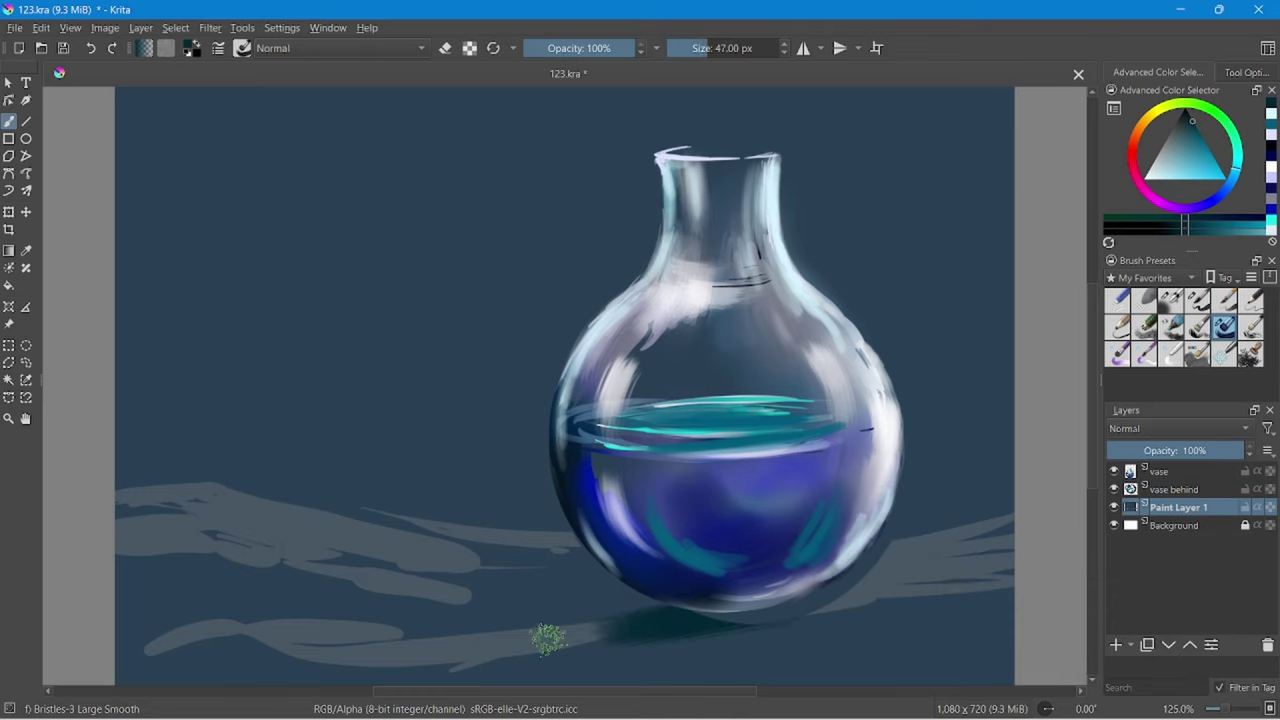
drag(650, 600, 470, 655)
key(Page_Up)
mouse_move(960, 570)
mouse_down()
mouse_move(352, 673)
mouse_move(837, 623)
mouse_move(430, 680)
mouse_up()
On Paint Layer 1, sweep light grey-blue cloth across the lower area.
click(1178, 507)
ctrl+click(413, 546)
mouse_move(222, 569)
mouse_down()
mouse_move(243, 460)
mouse_move(426, 523)
mouse_move(317, 674)
mouse_move(724, 653)
mouse_move(814, 560)
mouse_move(1000, 495)
mouse_up()
ctrl+click(608, 627)
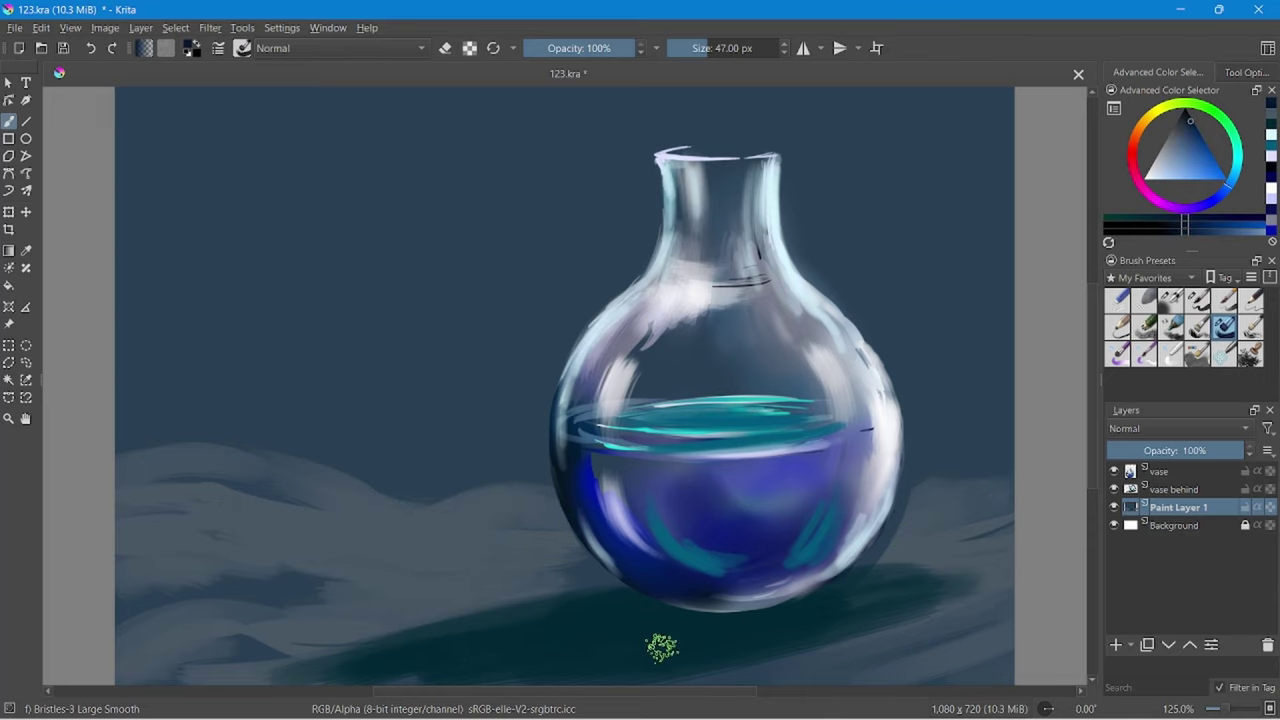
click(1172, 490)
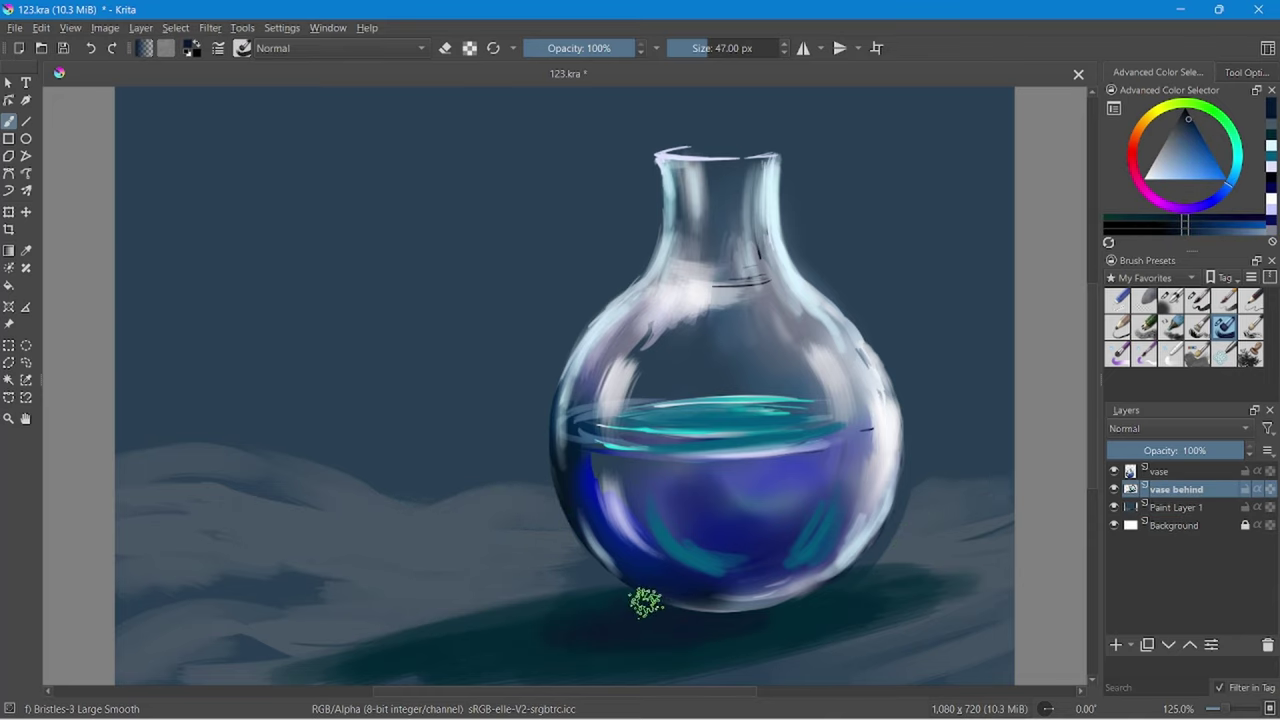
click(1163, 470)
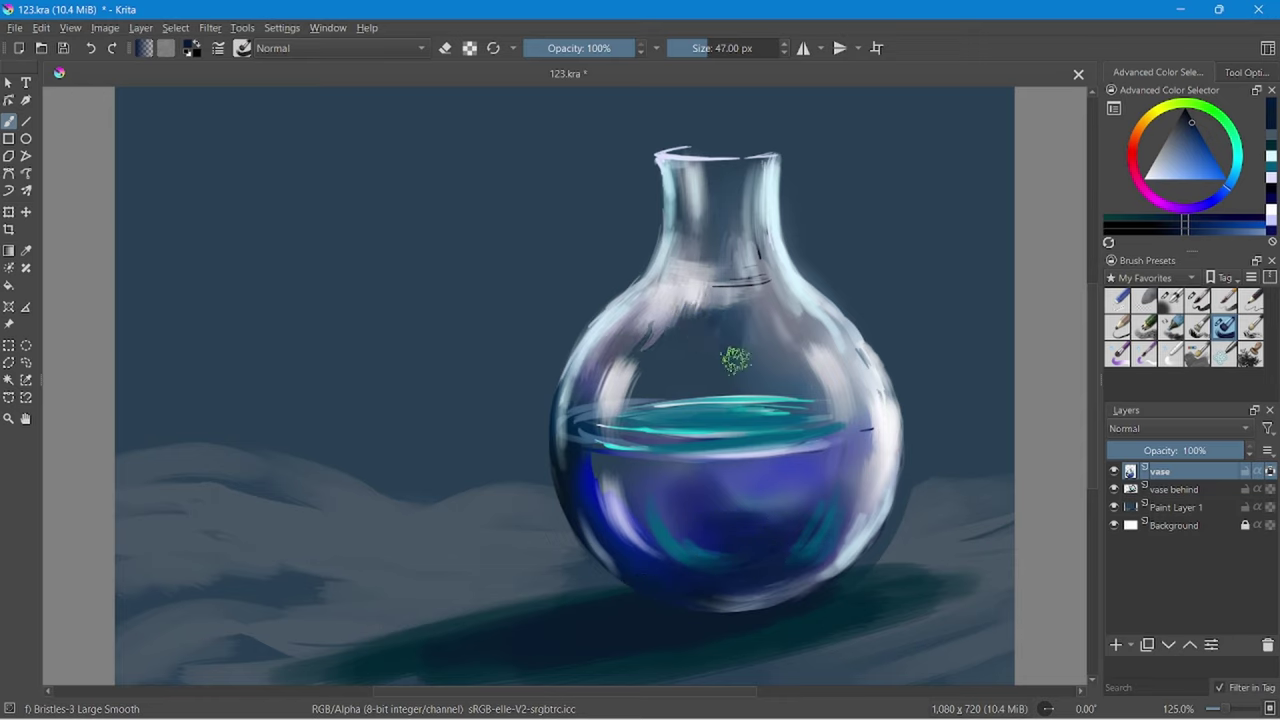
Try grey-blue, cyan-teal and deeper blue colours and shrink the brush to 18 px.
ctrl+click(731, 282)
ctrl+click(828, 486)
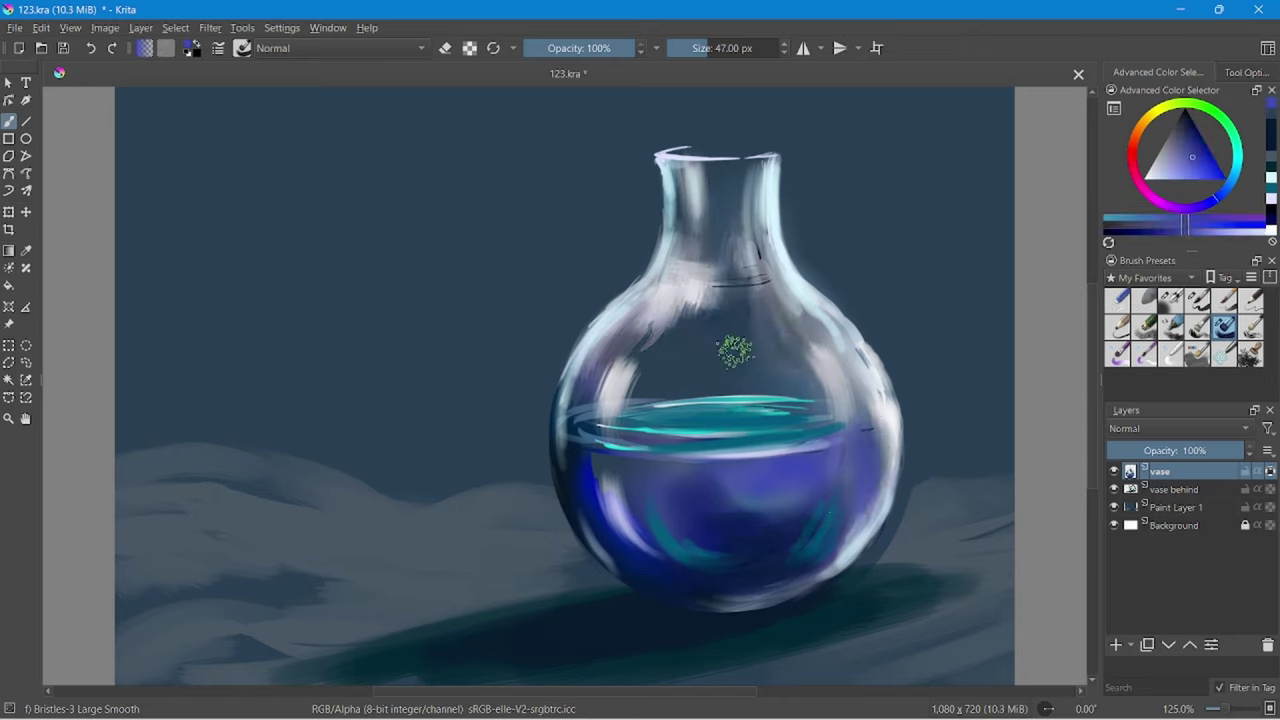
ctrl+click(680, 300)
ctrl+click(713, 408)
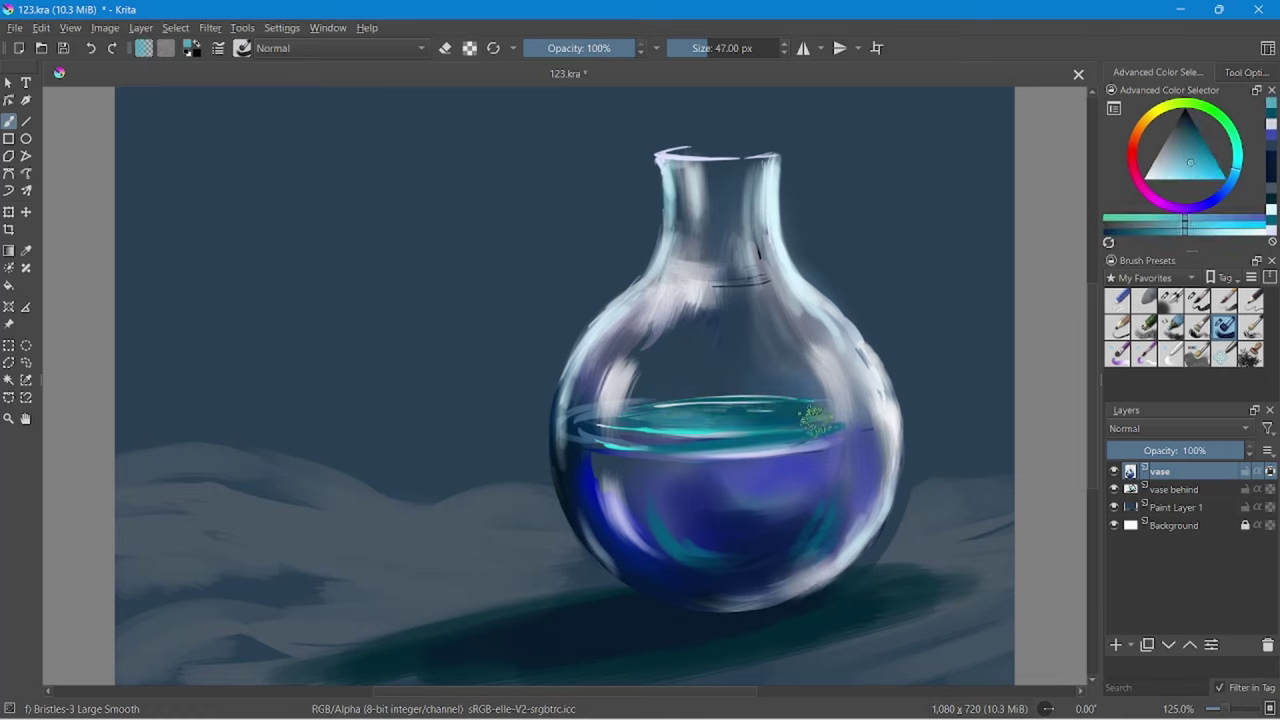
drag(740, 420, 690, 425)
ctrl+click(676, 458)
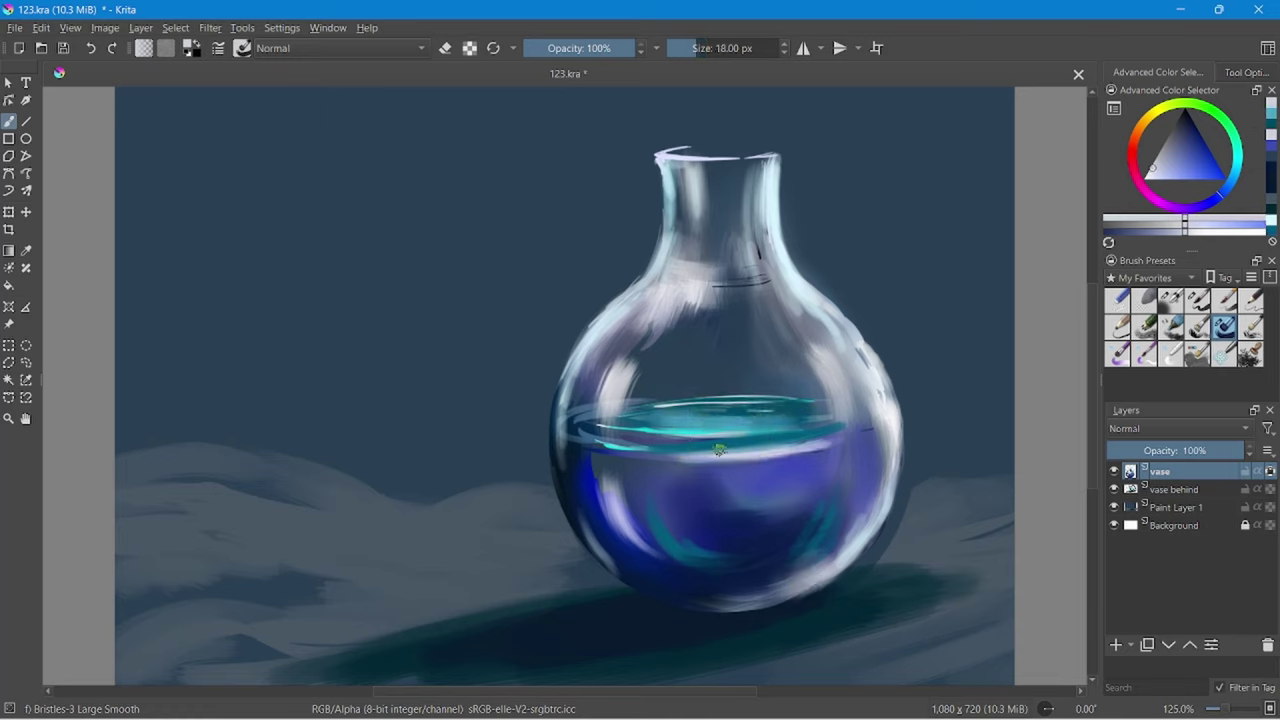
ctrl+click(583, 449)
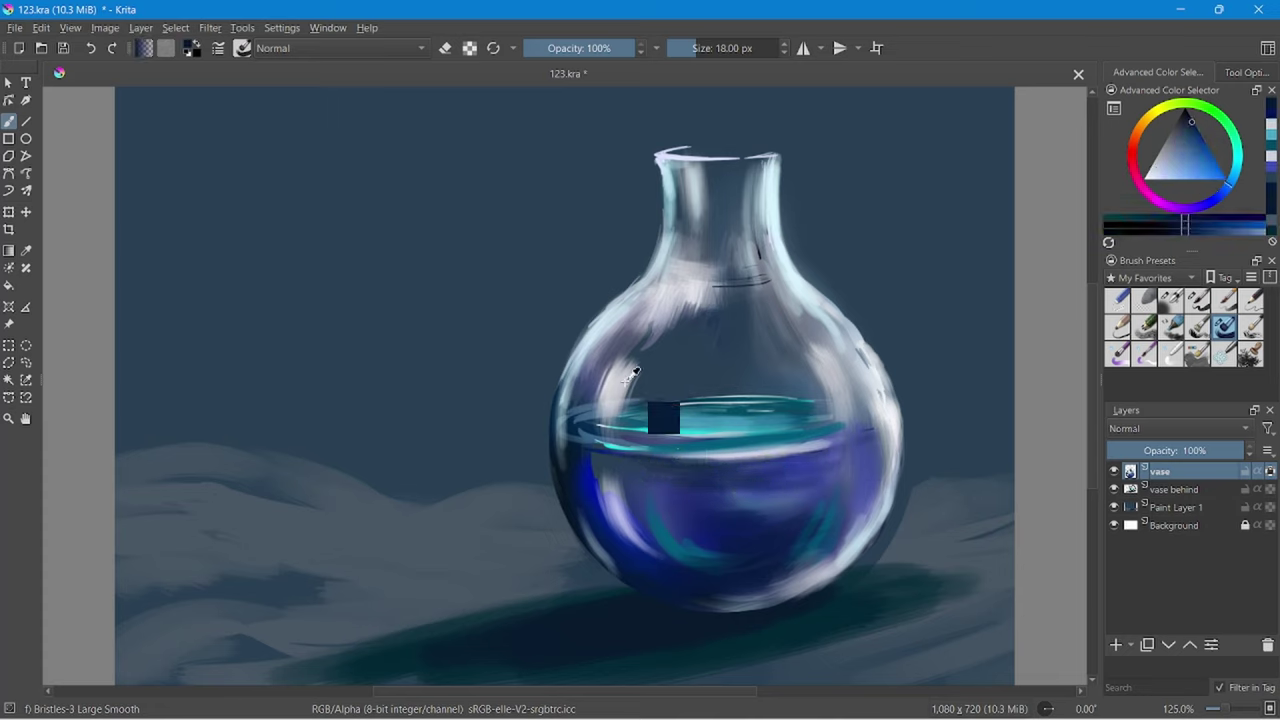
Stroke light lavender-grey through the blue liquid with a 63 px brush at 64% opacity.
ctrl+click(633, 372)
drag(633, 372, 686, 311)
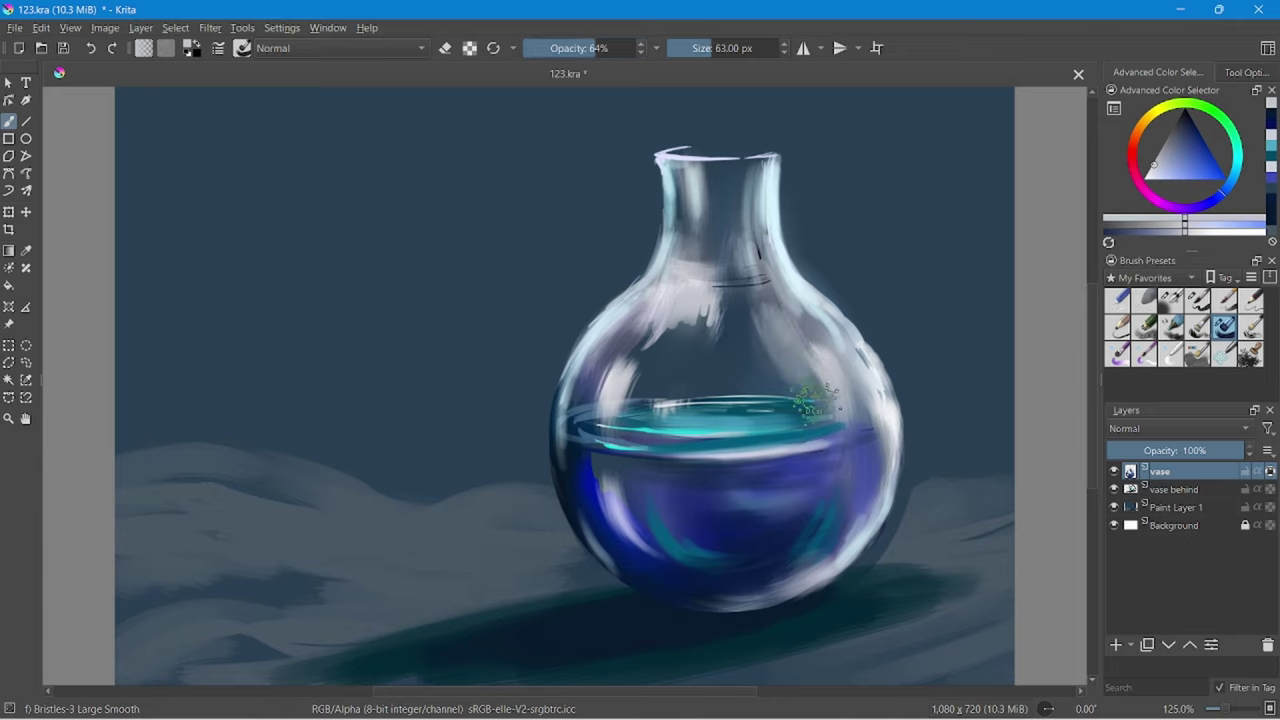
drag(690, 570, 740, 520)
click(1197, 299)
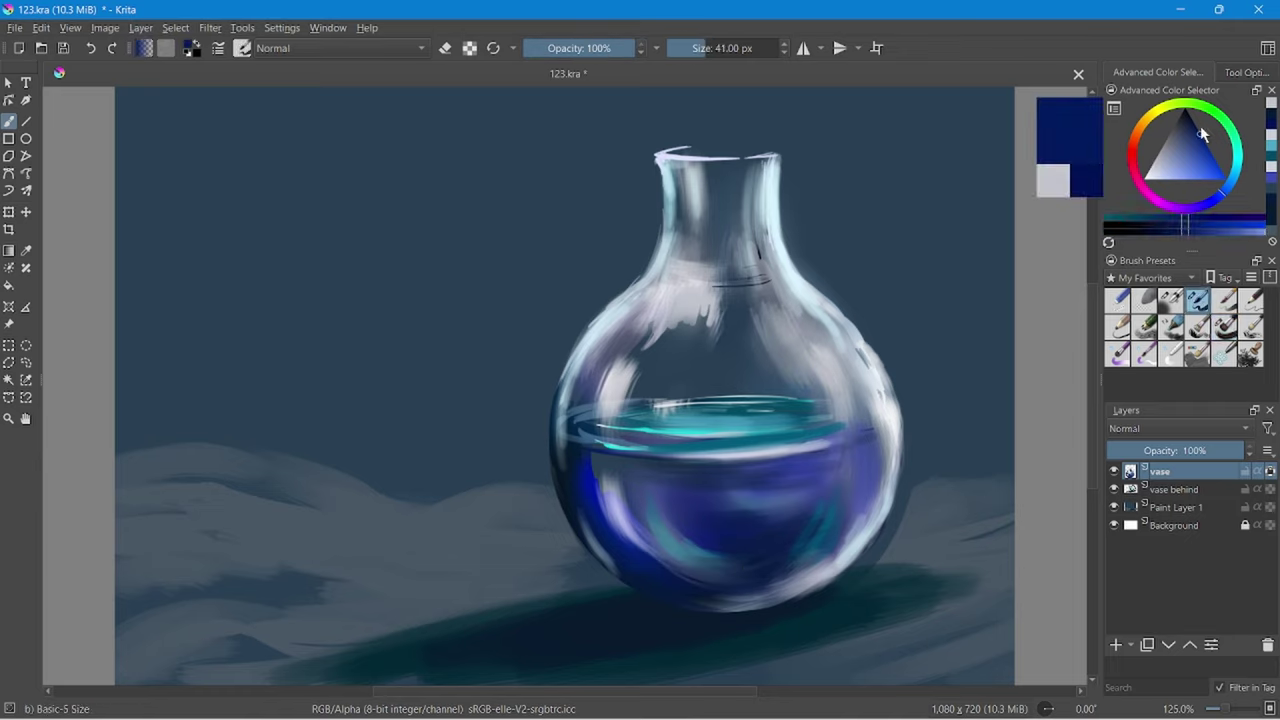
Add Paint Layer 2 and extend a dark stem down into the water.
click(1170, 489)
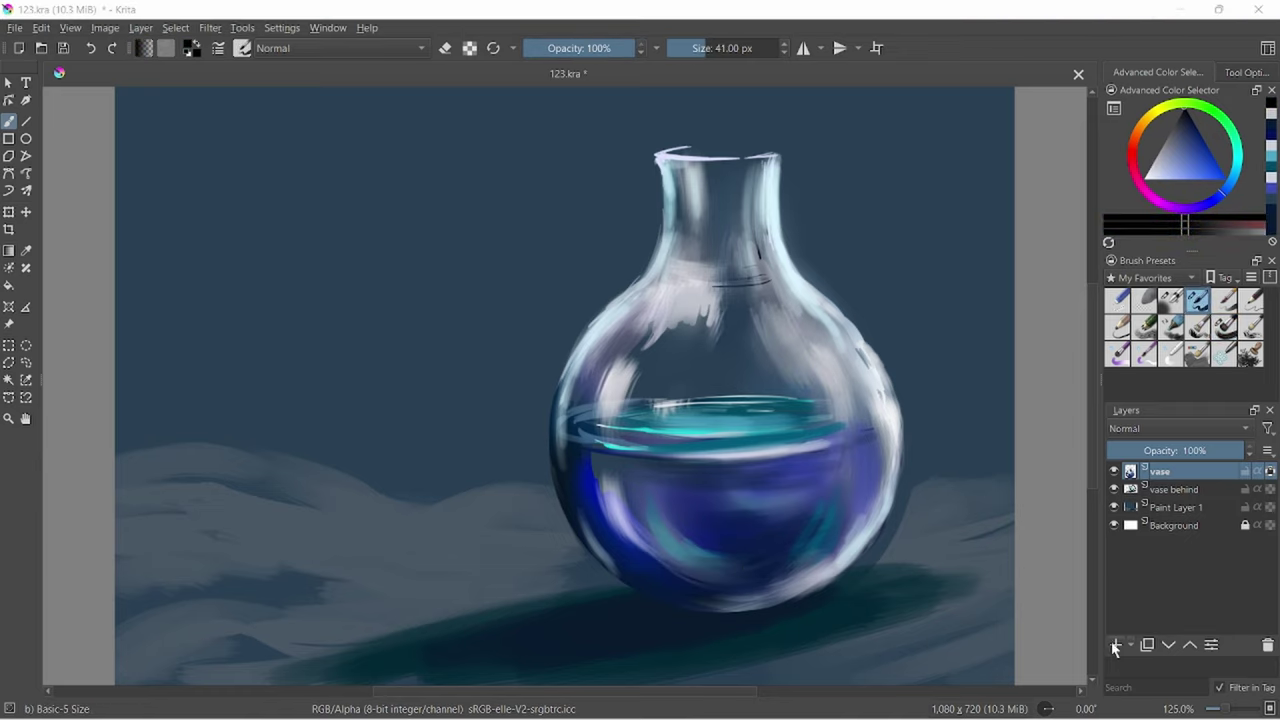
key(Insert)
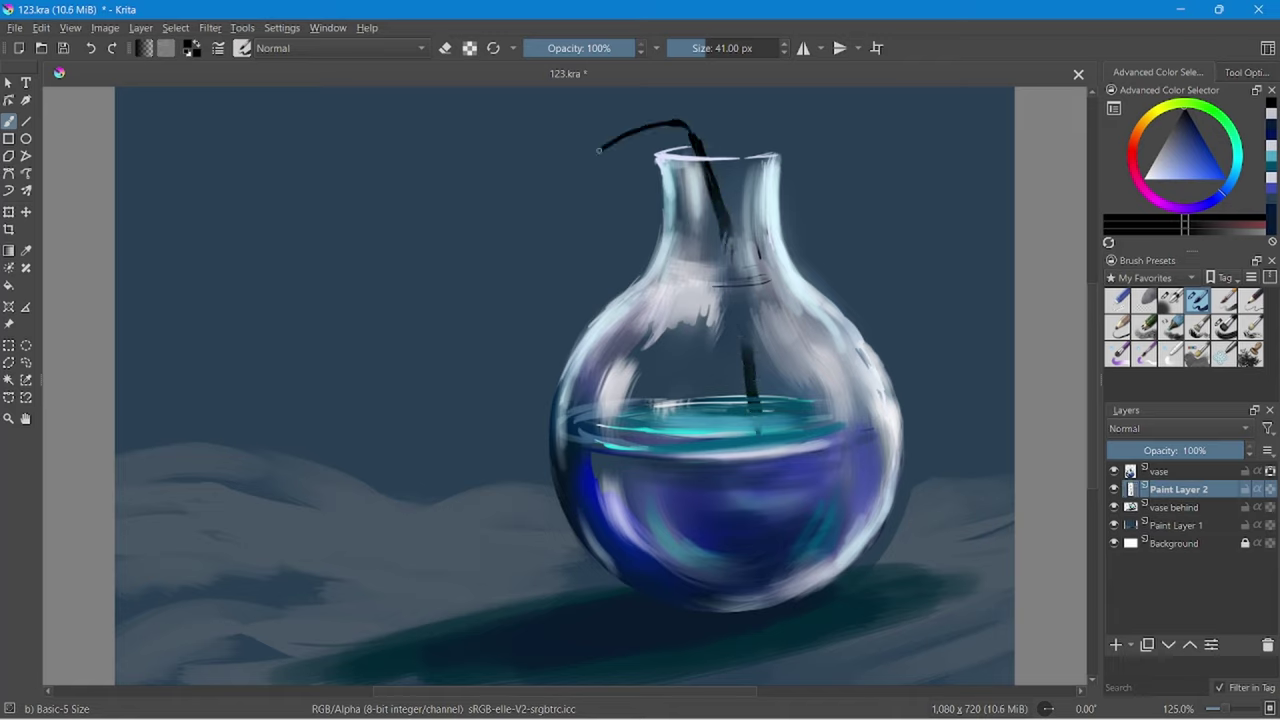
click(1158, 471)
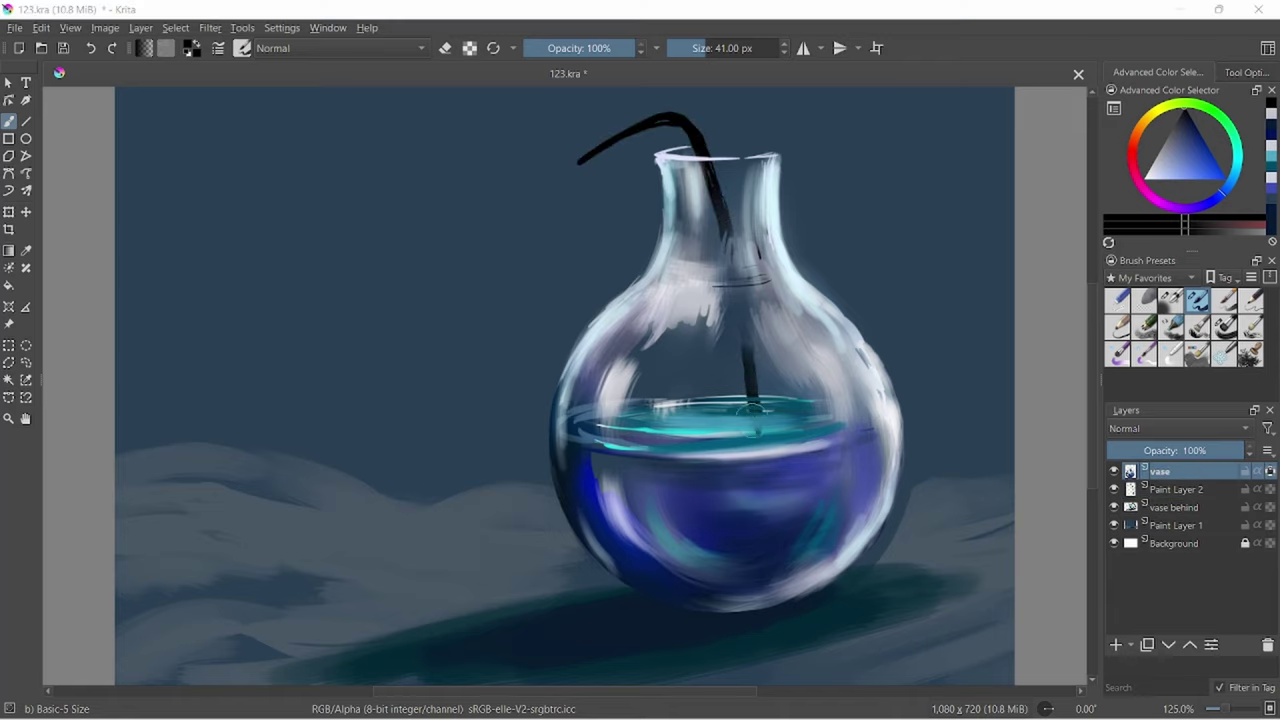
drag(752, 398, 760, 418)
click(1178, 489)
Soften the stem with a blending brush at lower opacity, then add a layer for the flower.
click(608, 48)
key(Page_Up)
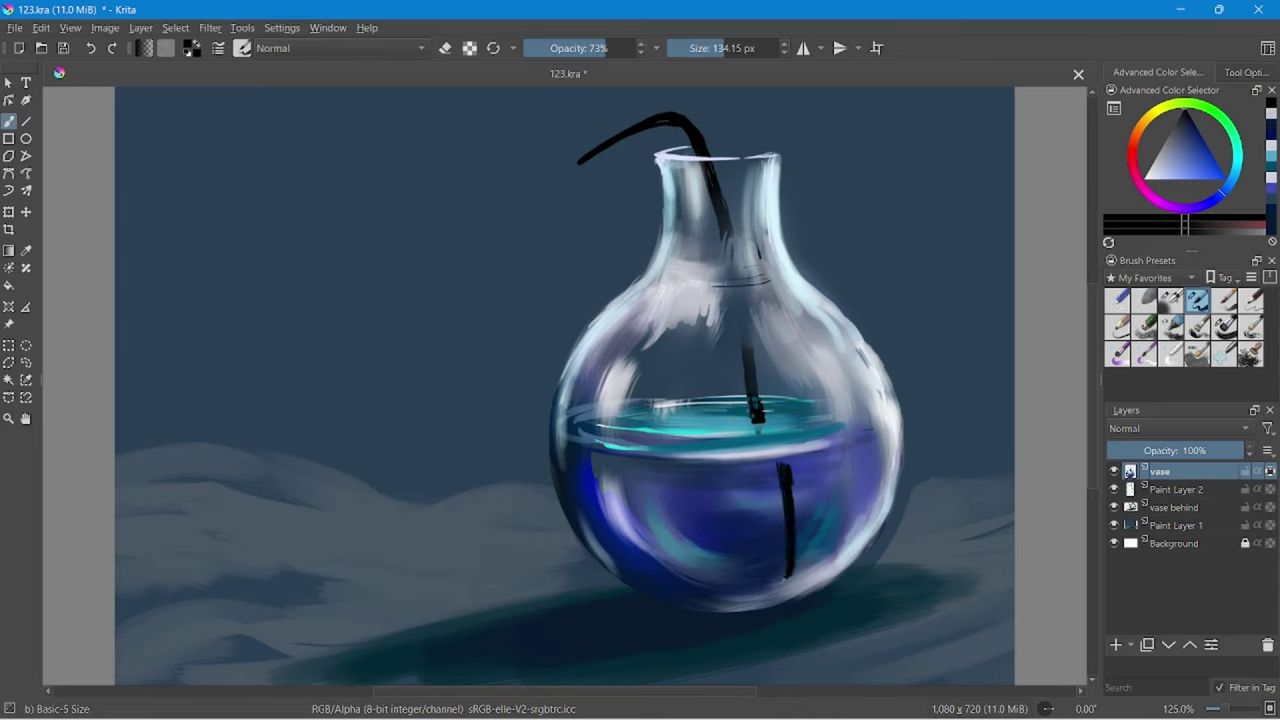
click(1171, 354)
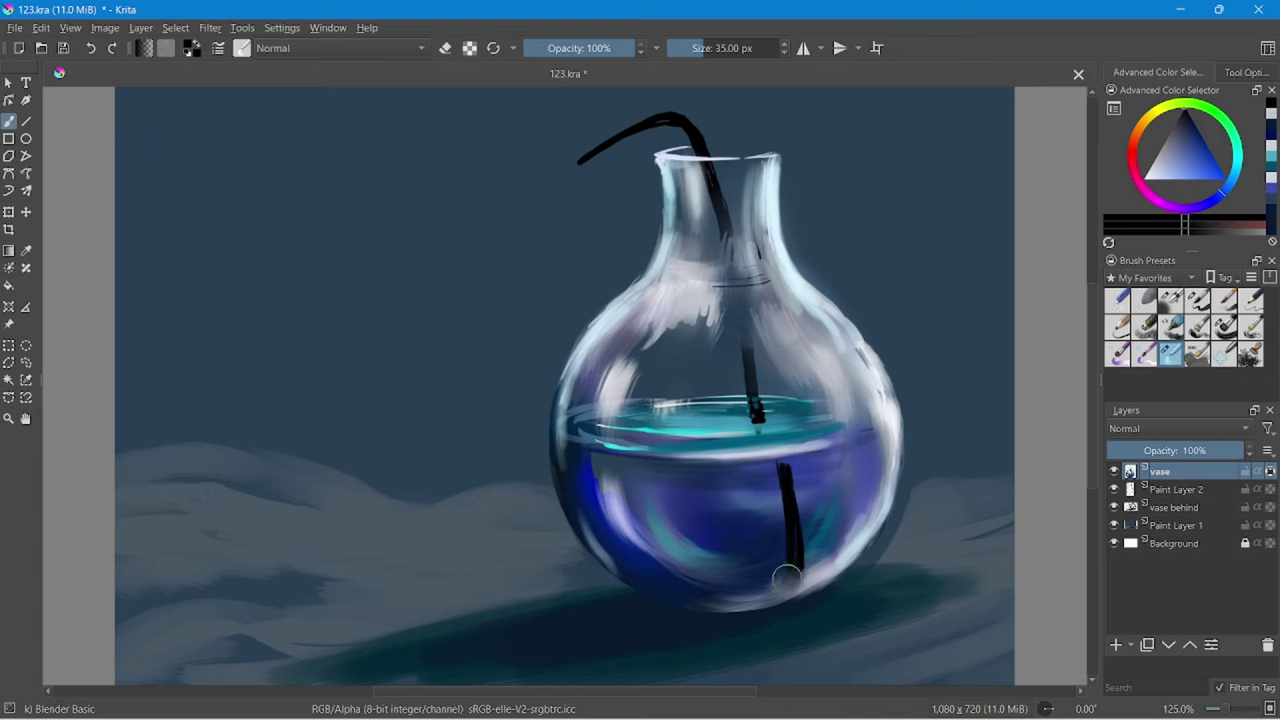
click(1117, 221)
key(slash)
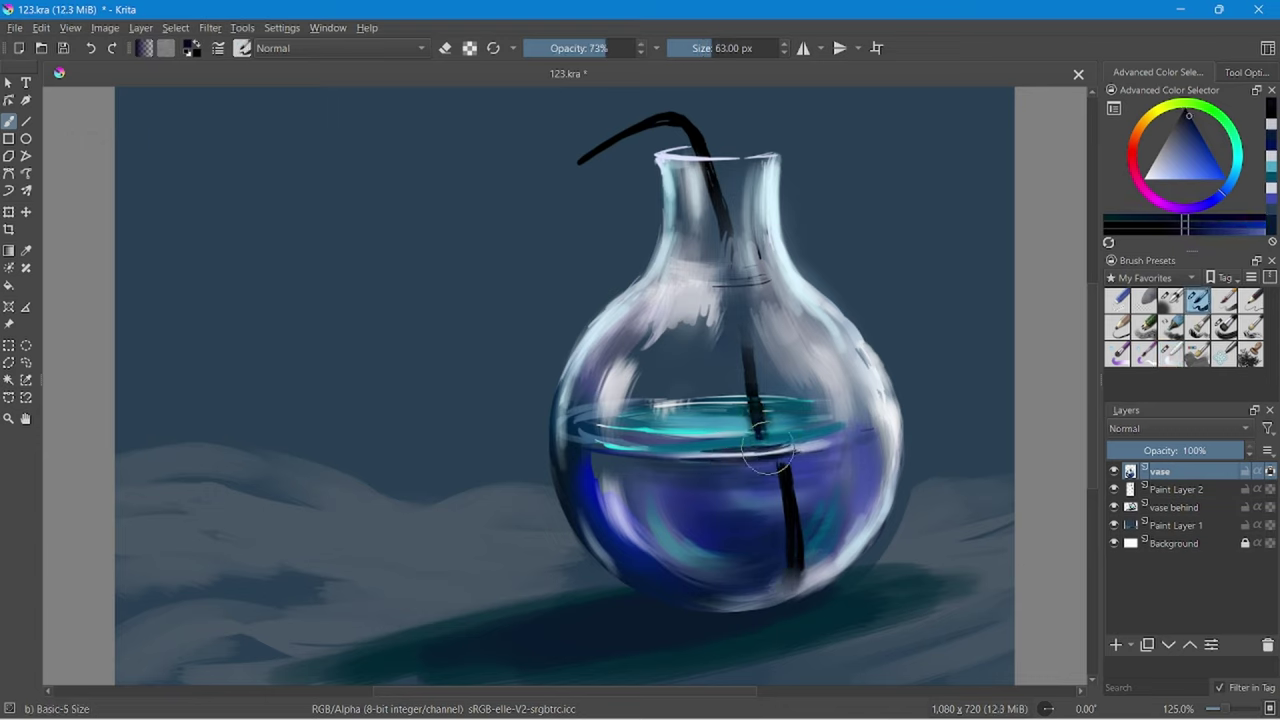
click(1116, 644)
double_click(1165, 471)
Name the layer 'flower', paint magenta petals and add white petal highlights.
text(flower)
key(Return)
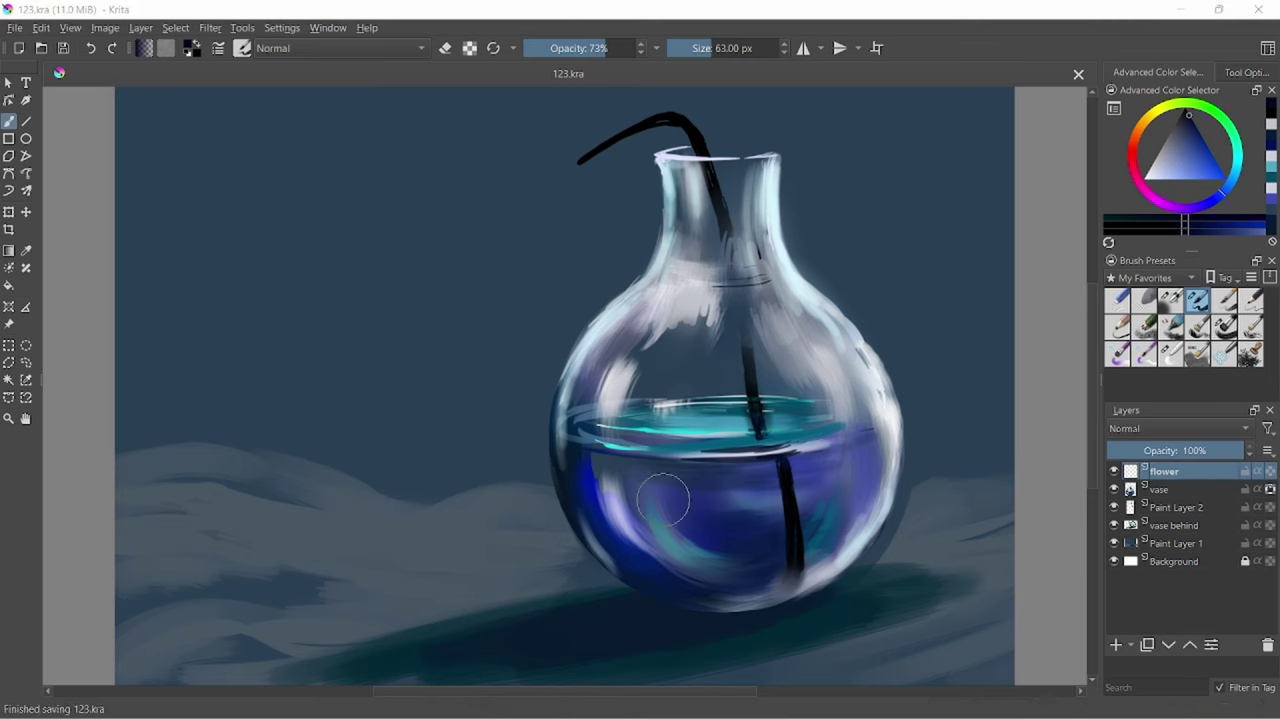
click(1157, 203)
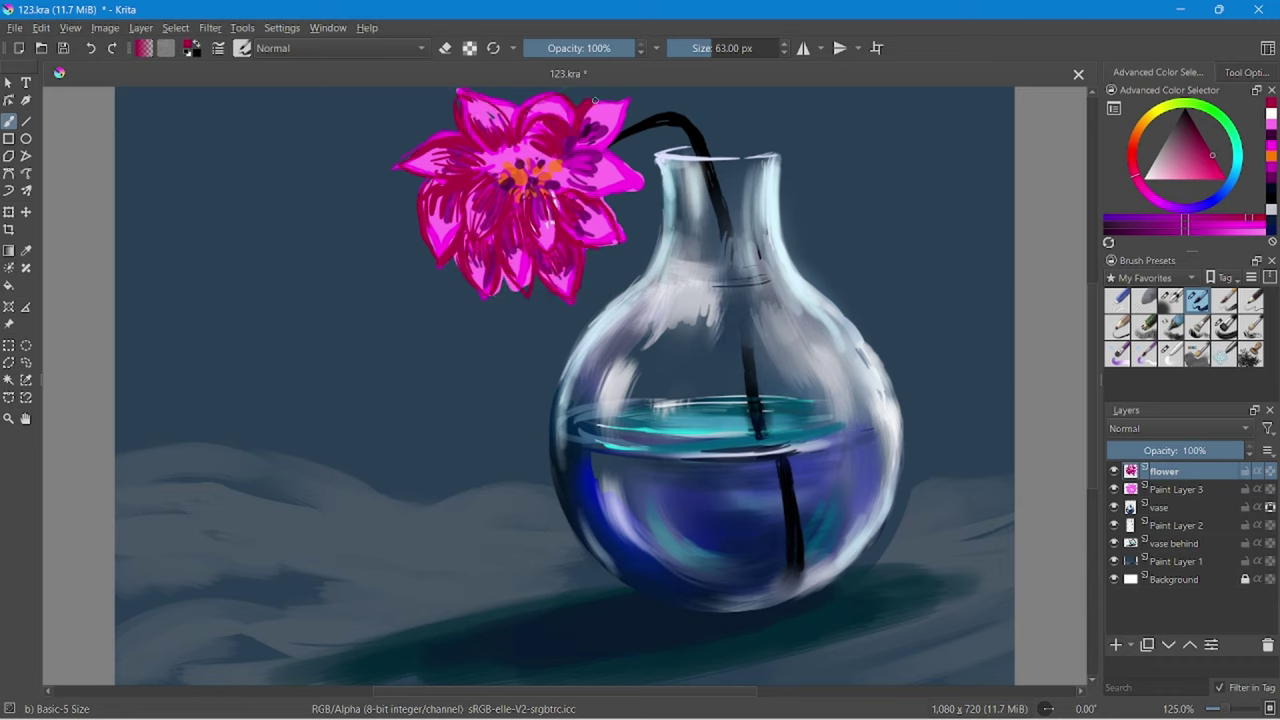
key(x)
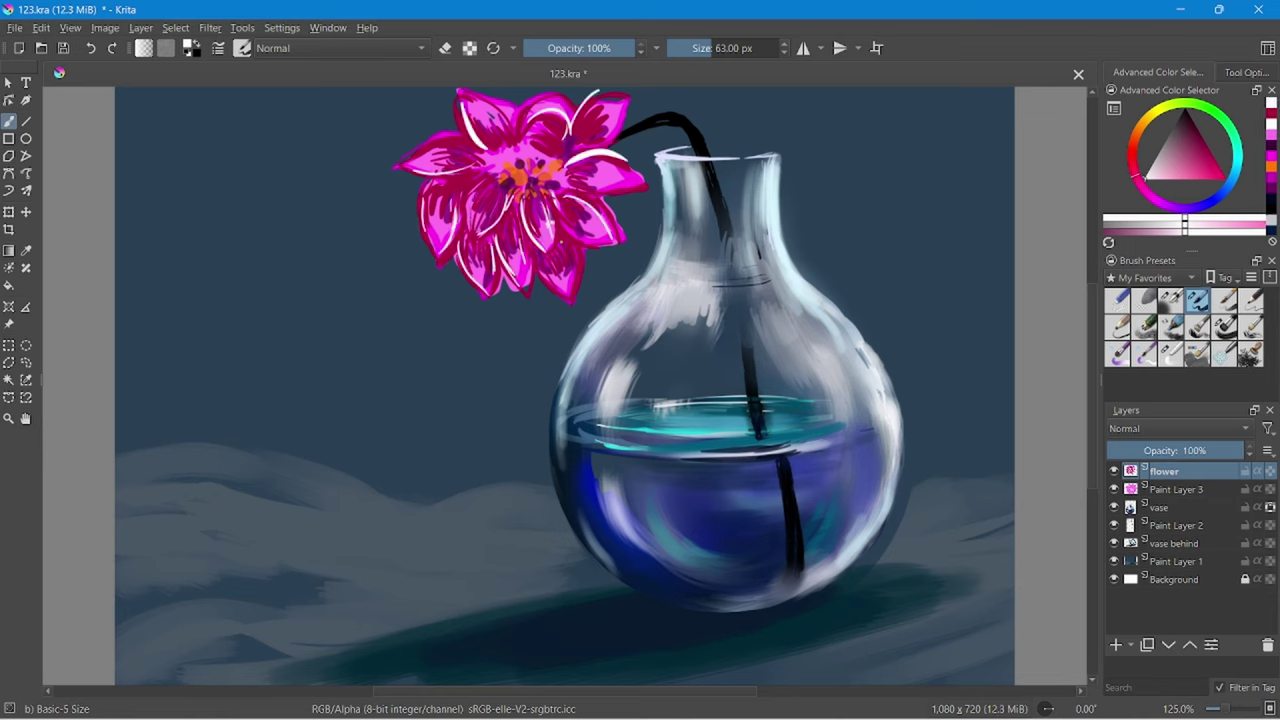
Dab golden yellow into the flower centre, sample muted pink, and dot a dark centre accent.
ctrl+click(530, 180)
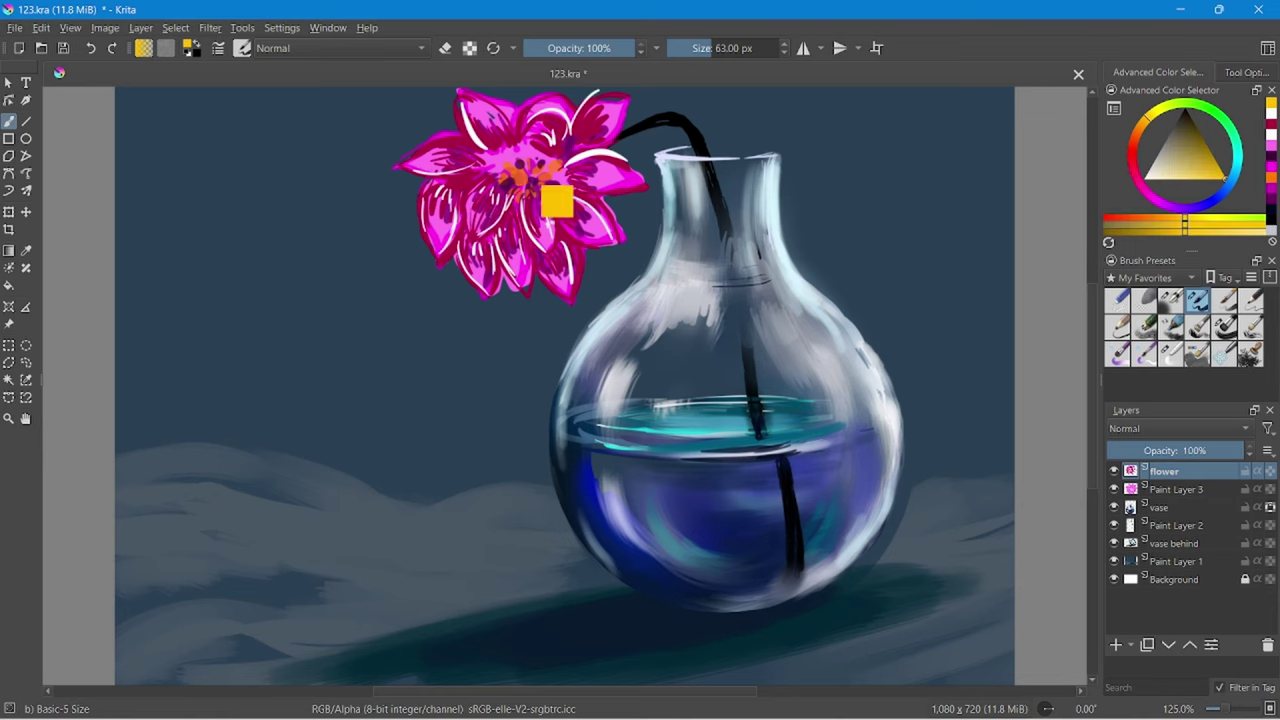
drag(478, 192, 520, 212)
drag(510, 160, 538, 196)
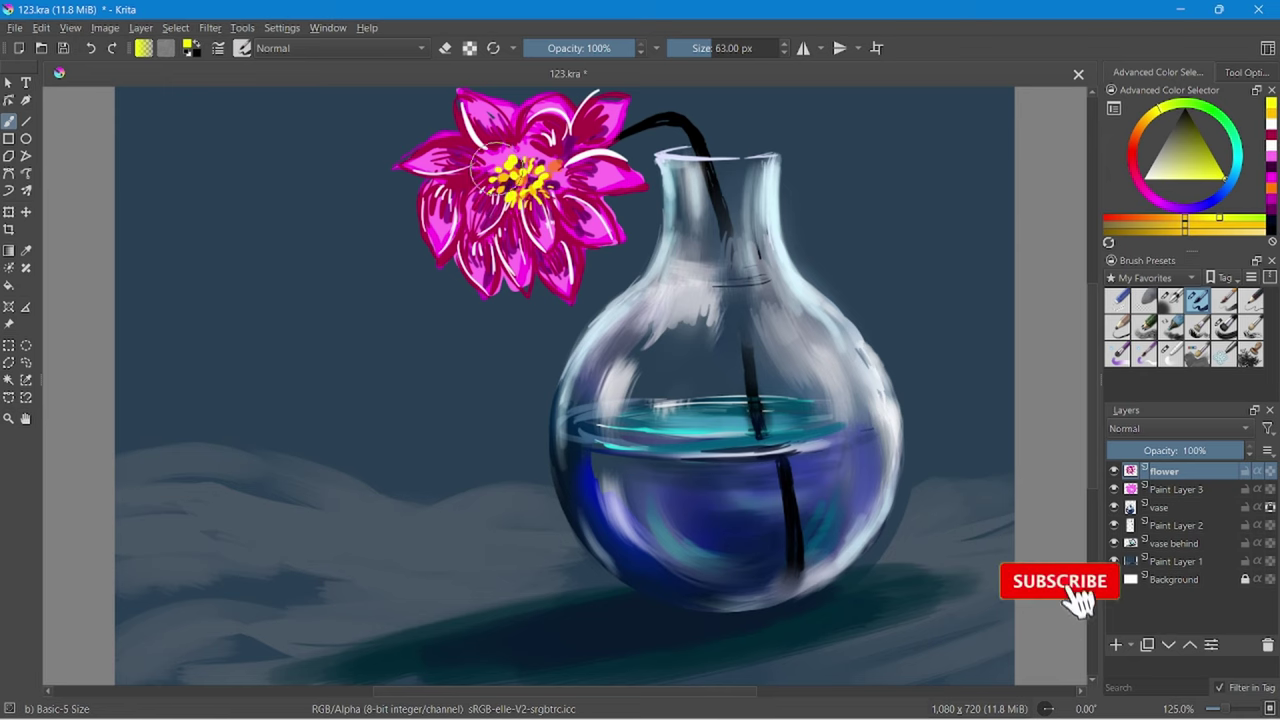
ctrl+click(985, 228)
ctrl+click(985, 330)
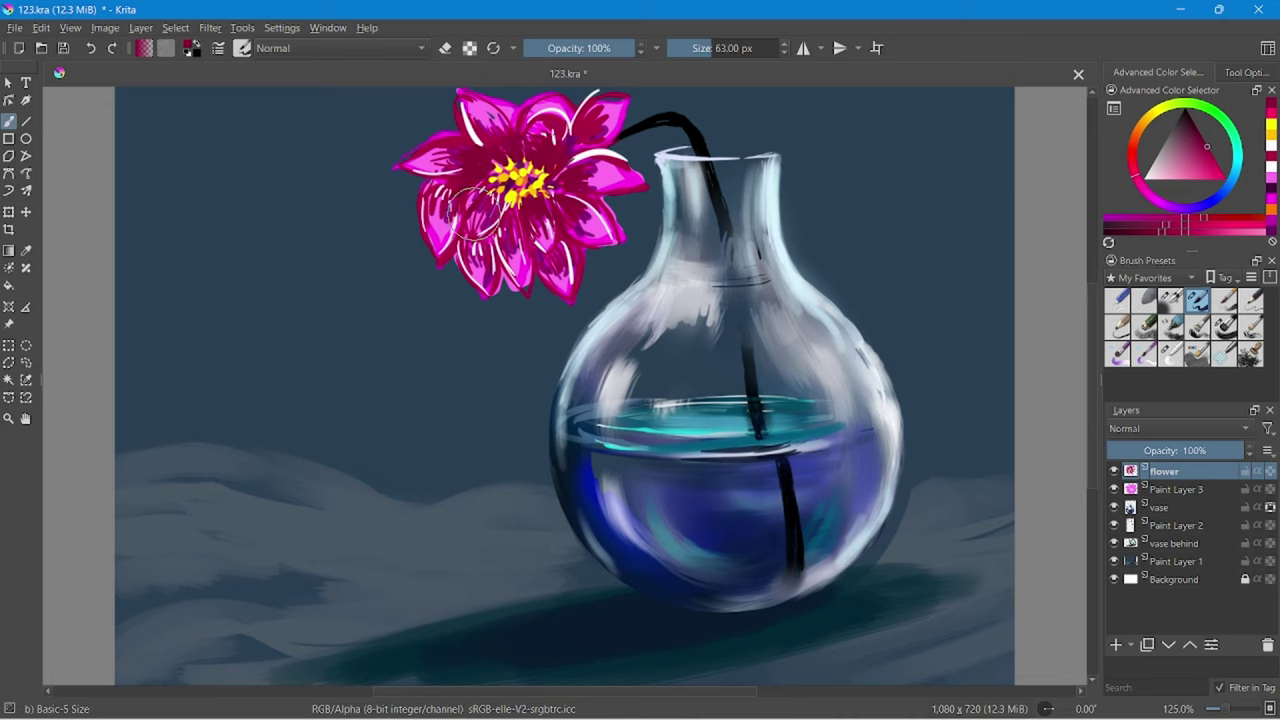
ctrl+click(592, 240)
click(506, 188)
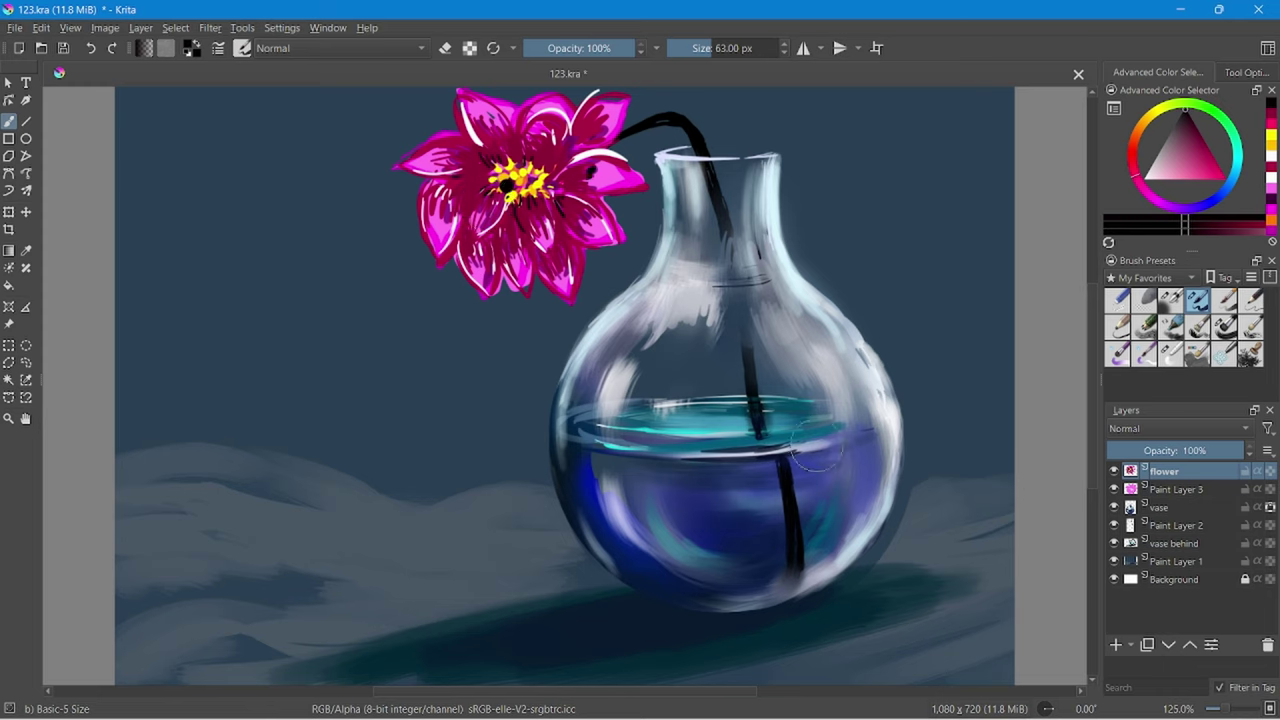
Make the vase layer (Paint Layer 2) active and pick a near-white colour for the glints.
ctrl+click(600, 157)
key(Page_Down)
key(Page_Down)
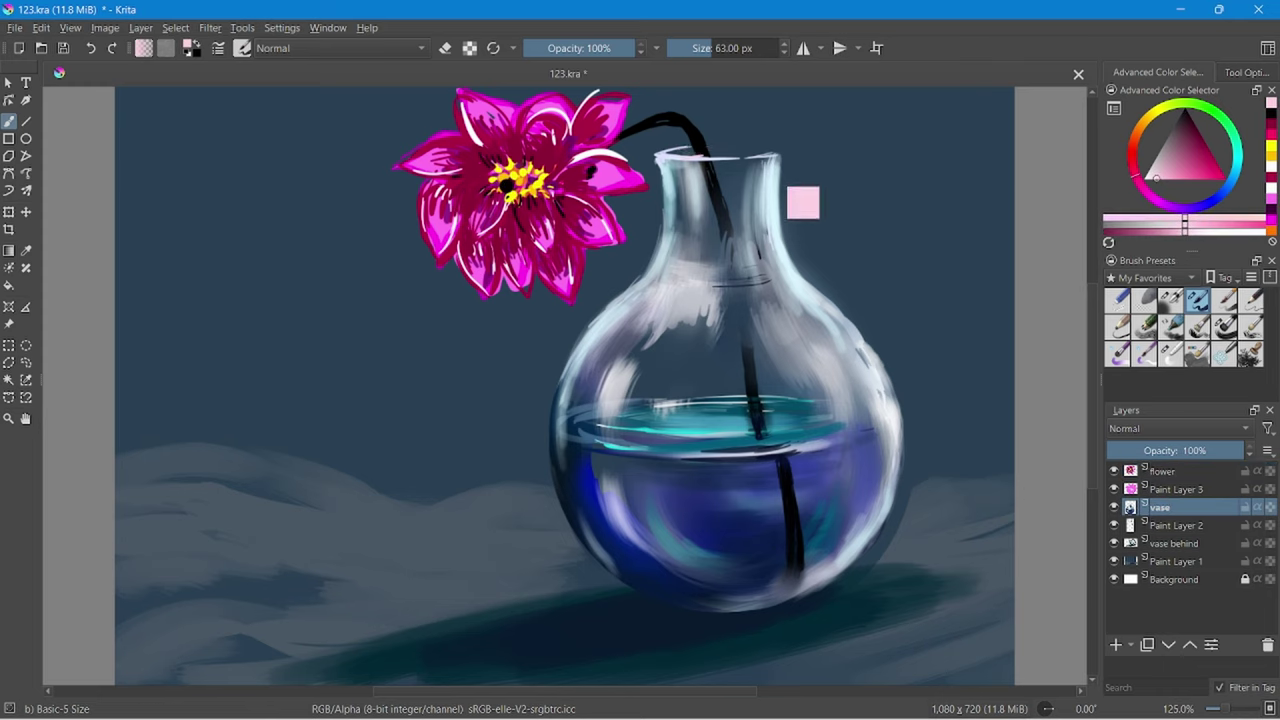
click(1172, 526)
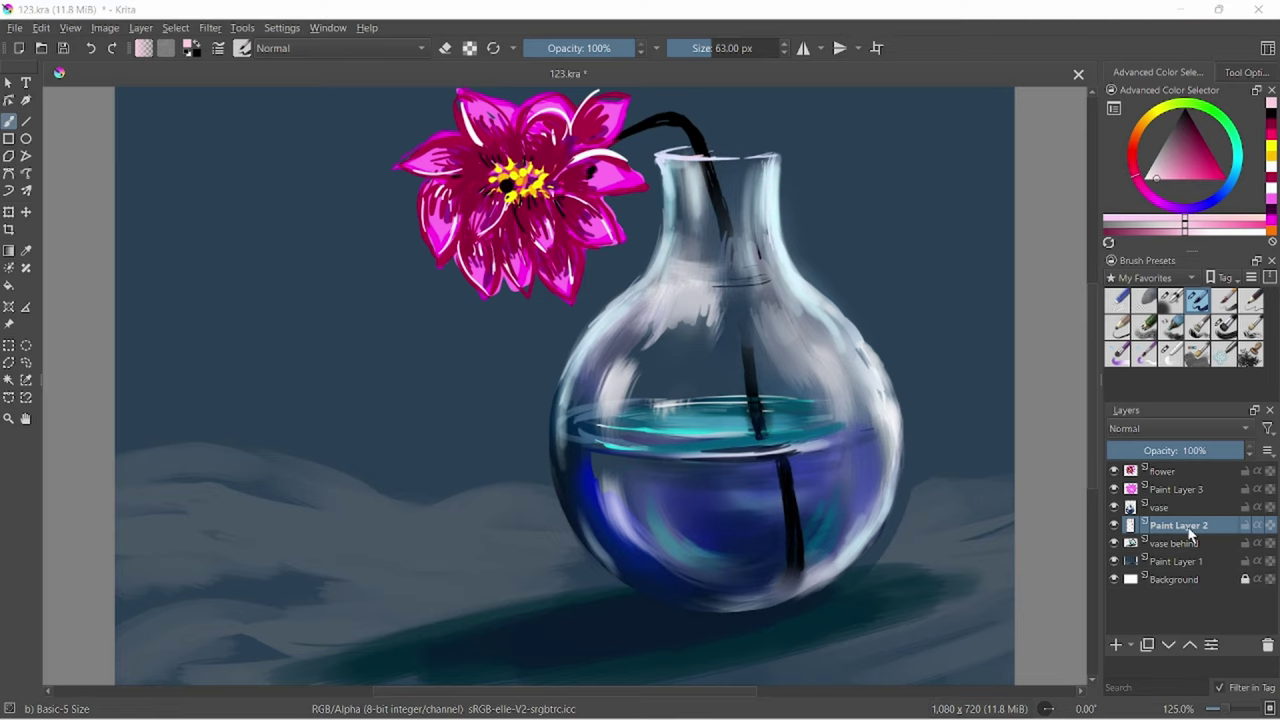
ctrl+click(633, 318)
key(Page_Up)
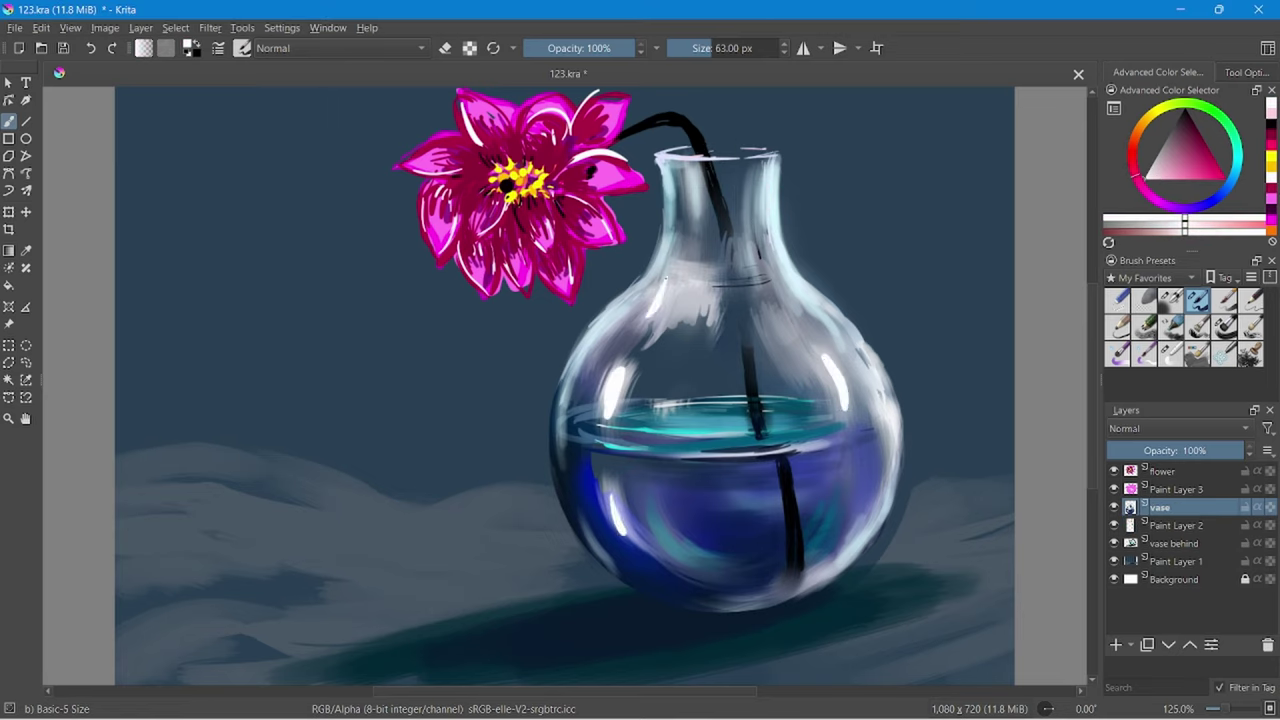
On the flower layer, sample pink, yellow and magenta from the flower, settling on a light pink.
ctrl+click(502, 200)
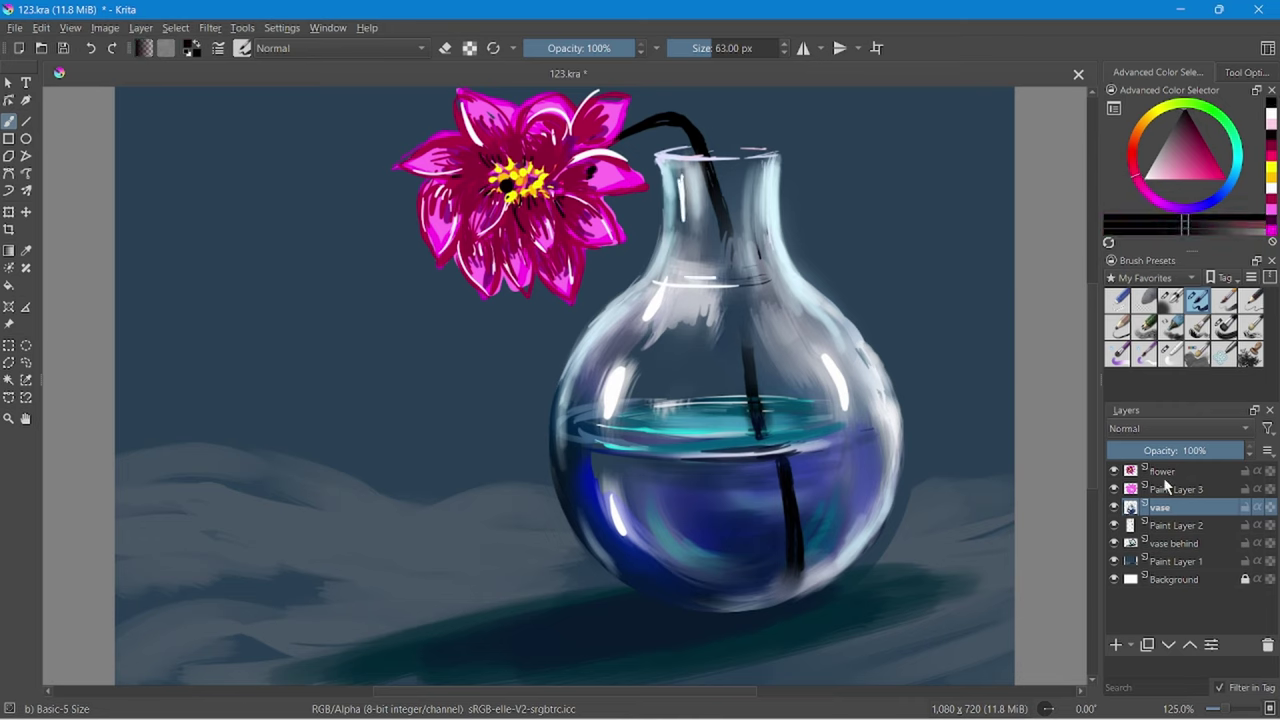
key(Page_Up)
key(Page_Up)
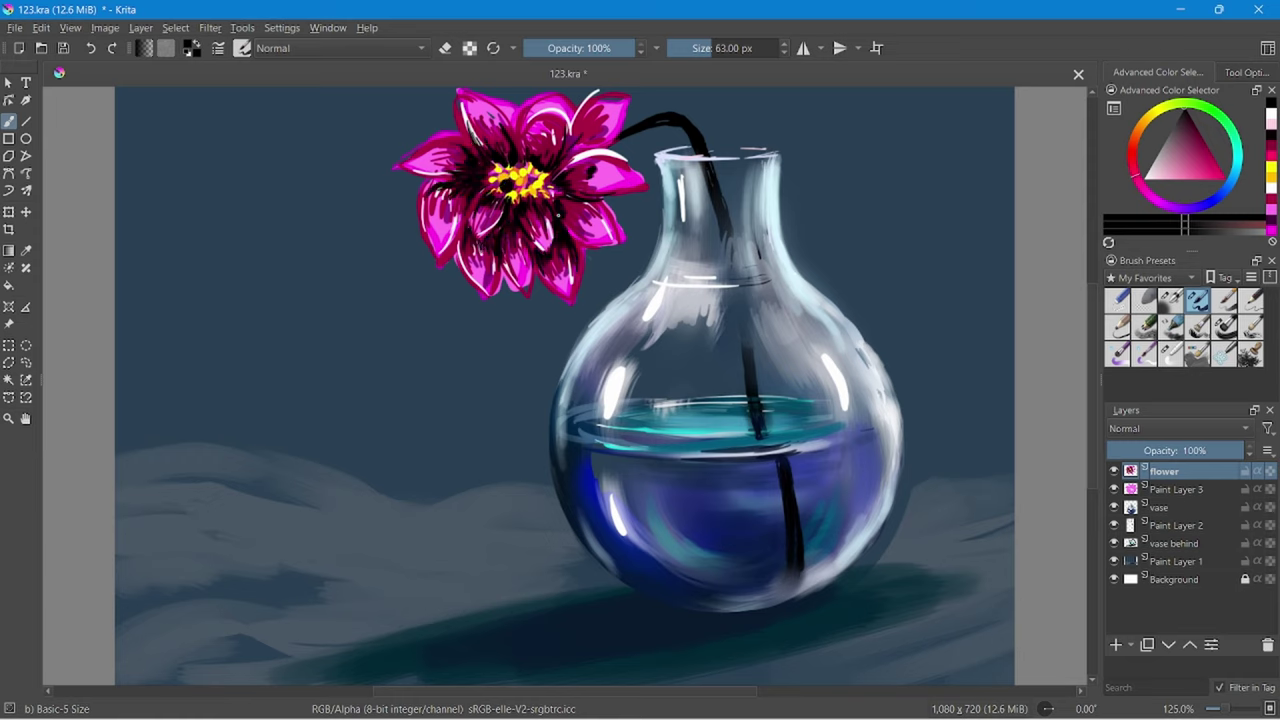
ctrl+click(480, 292)
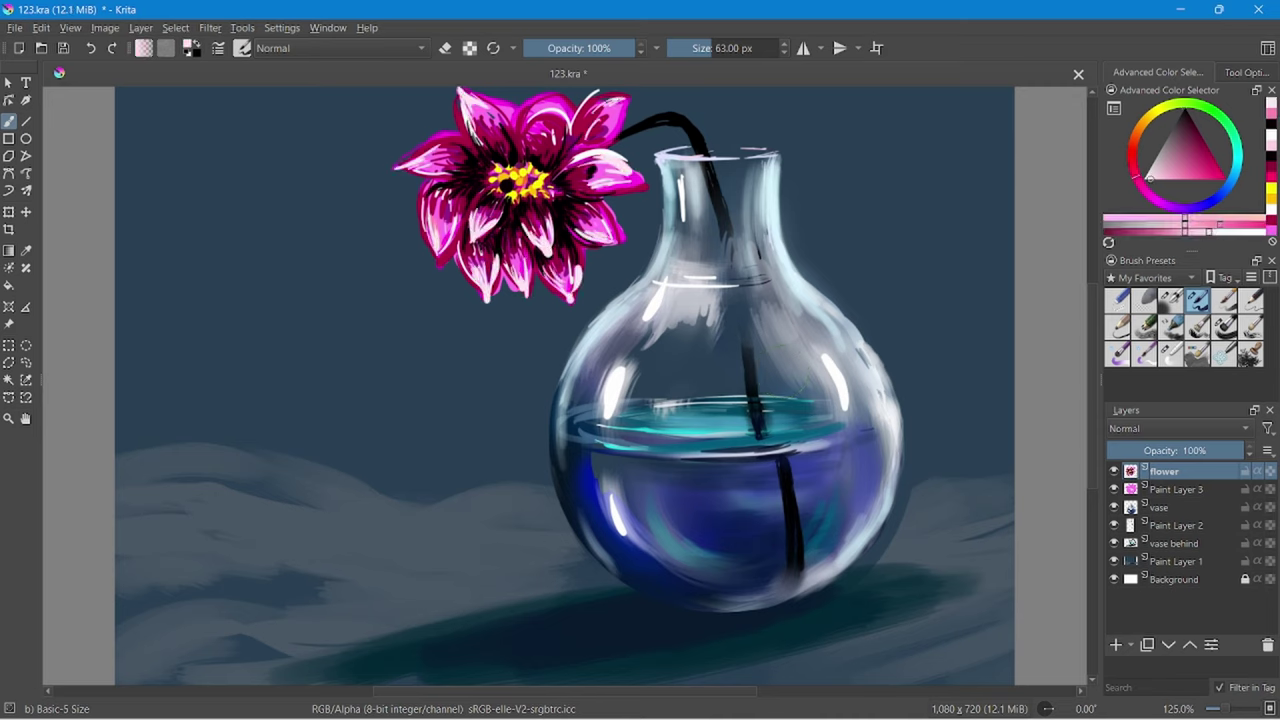
ctrl+click(537, 165)
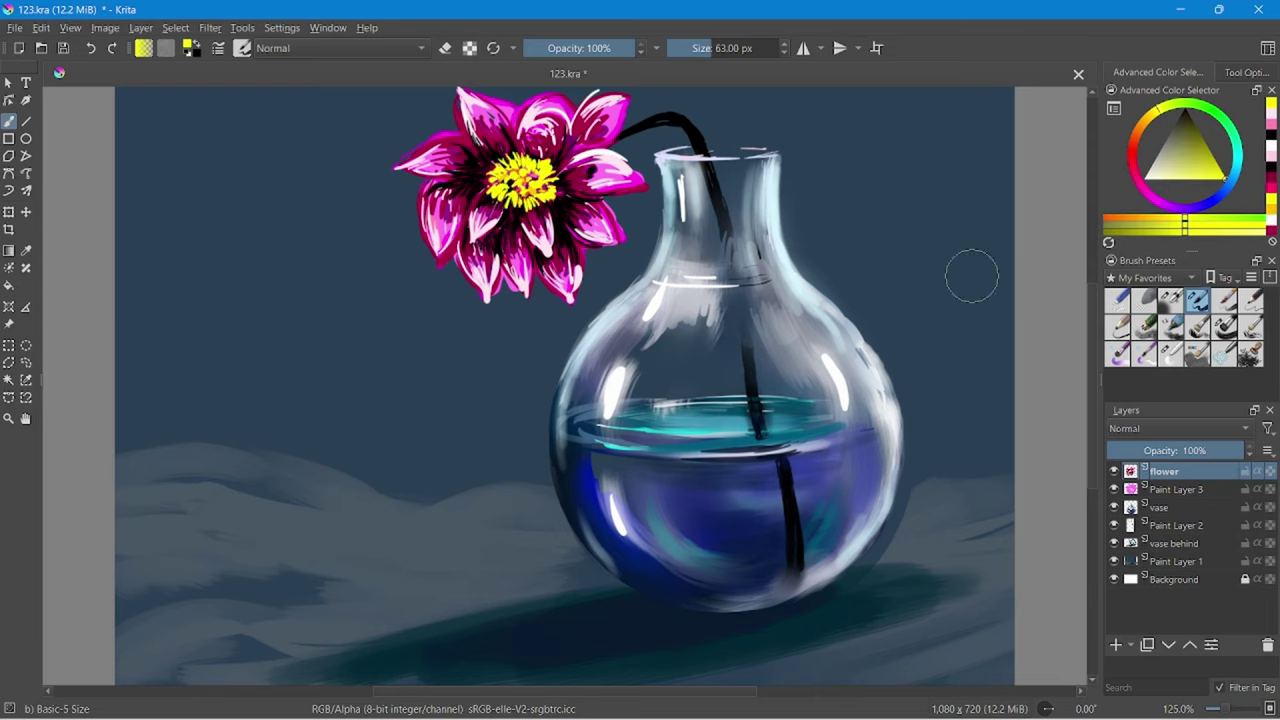
ctrl+click(543, 225)
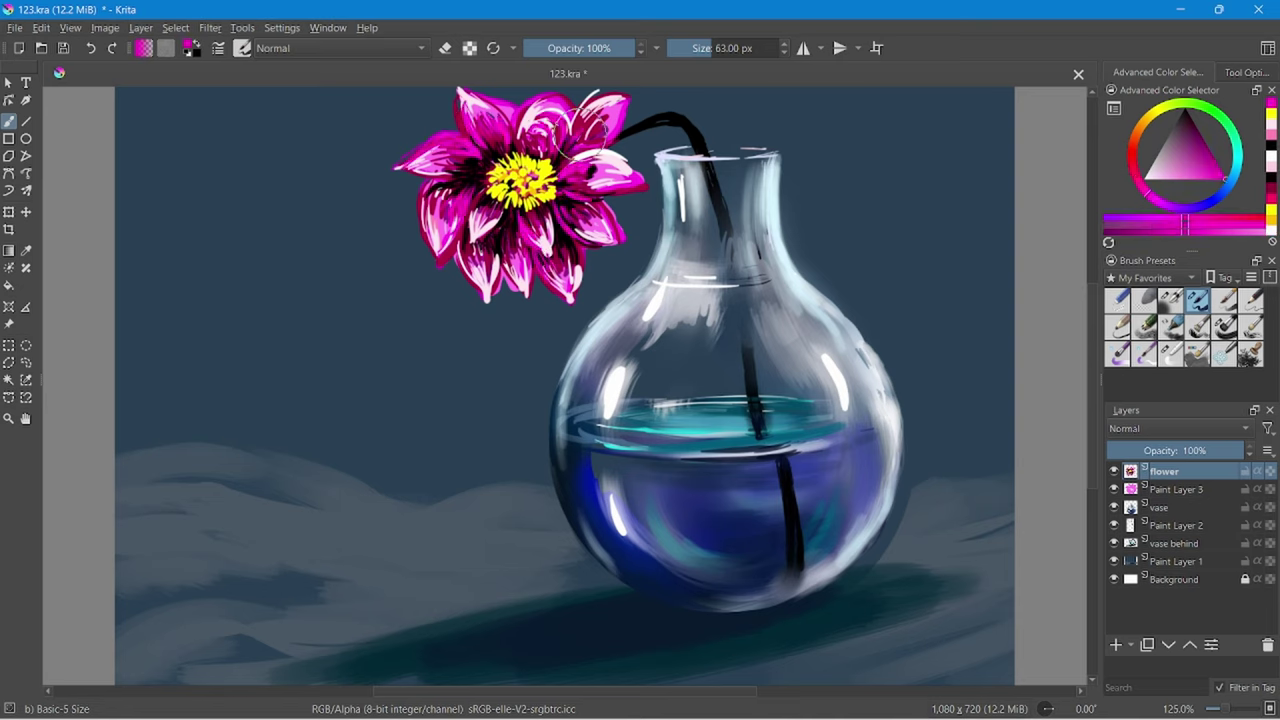
ctrl+click(540, 160)
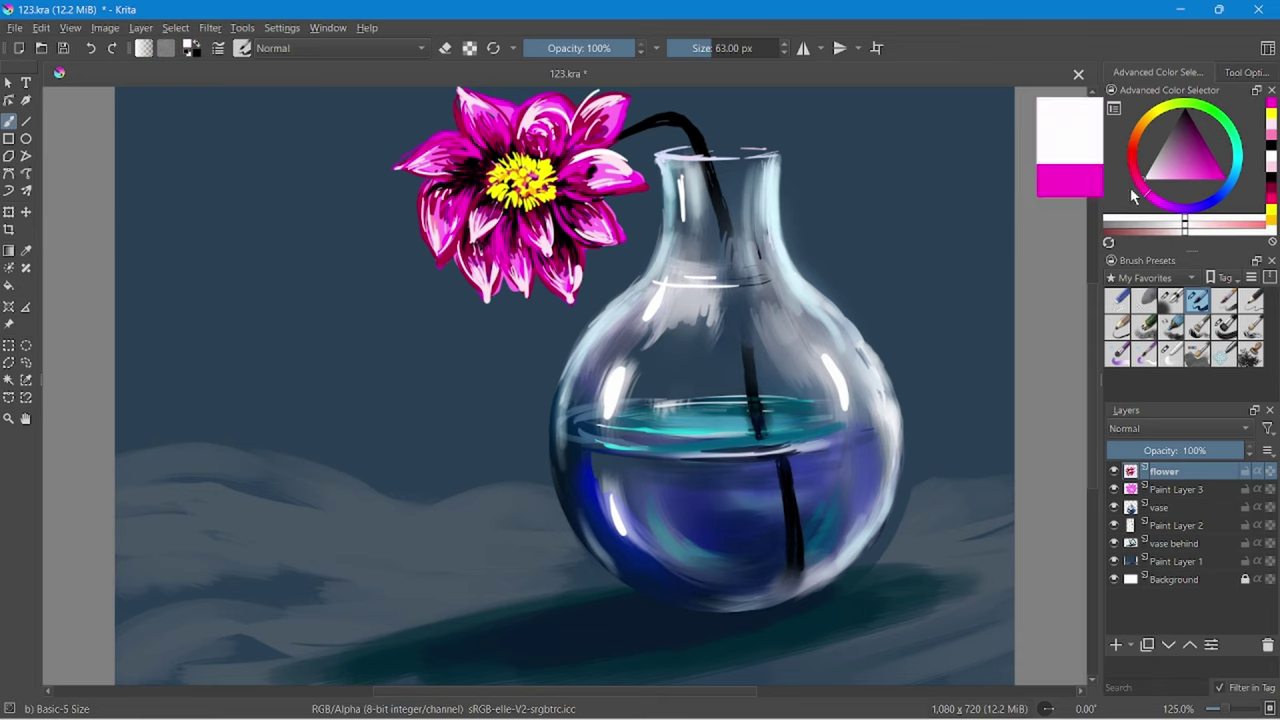
click(1186, 197)
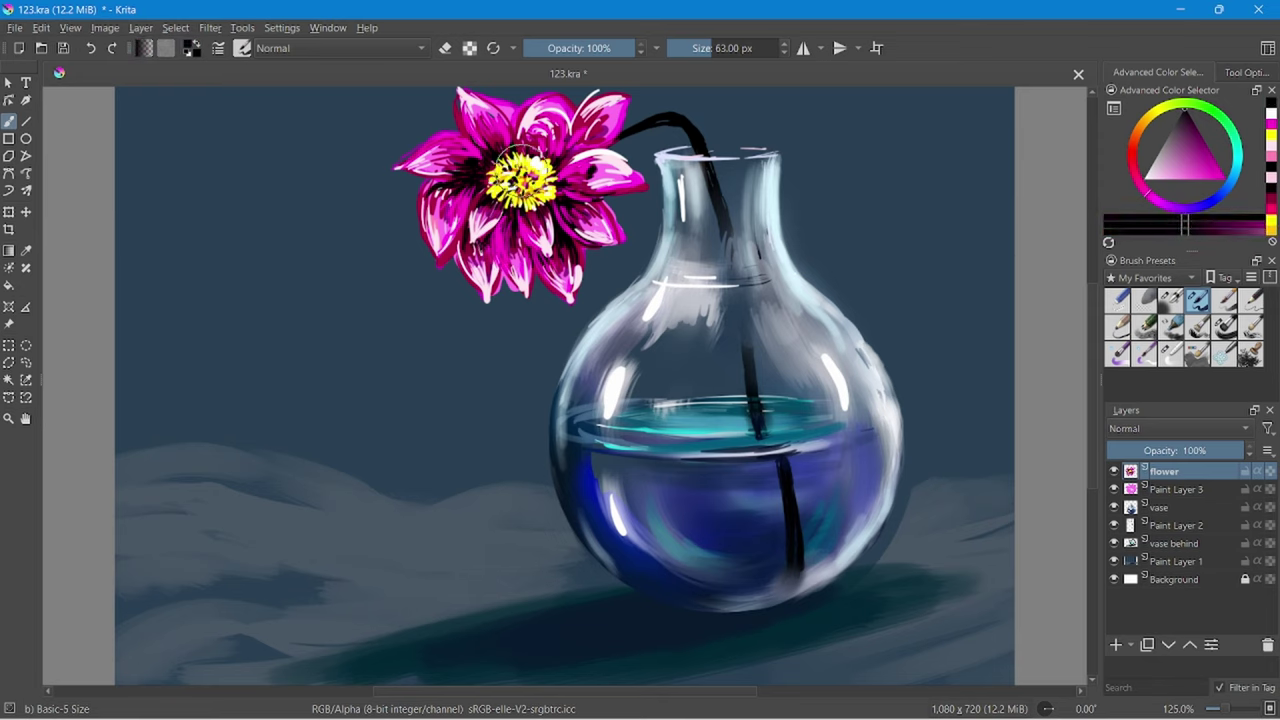
click(1171, 137)
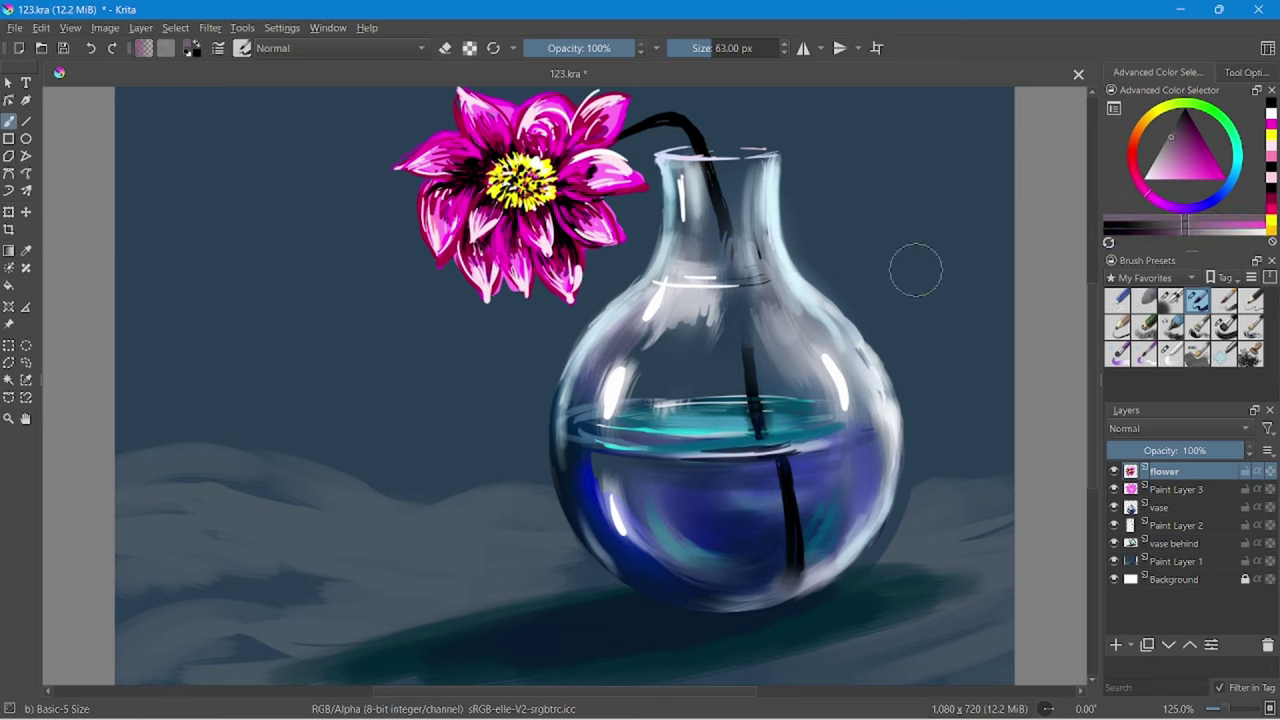
On Paint Layer 1, lighten the lower-left cloth hill with a 59 px Bristles-3 Large Smooth brush and blend it.
click(1178, 561)
ctrl+click(435, 512)
drag(118, 478, 305, 492)
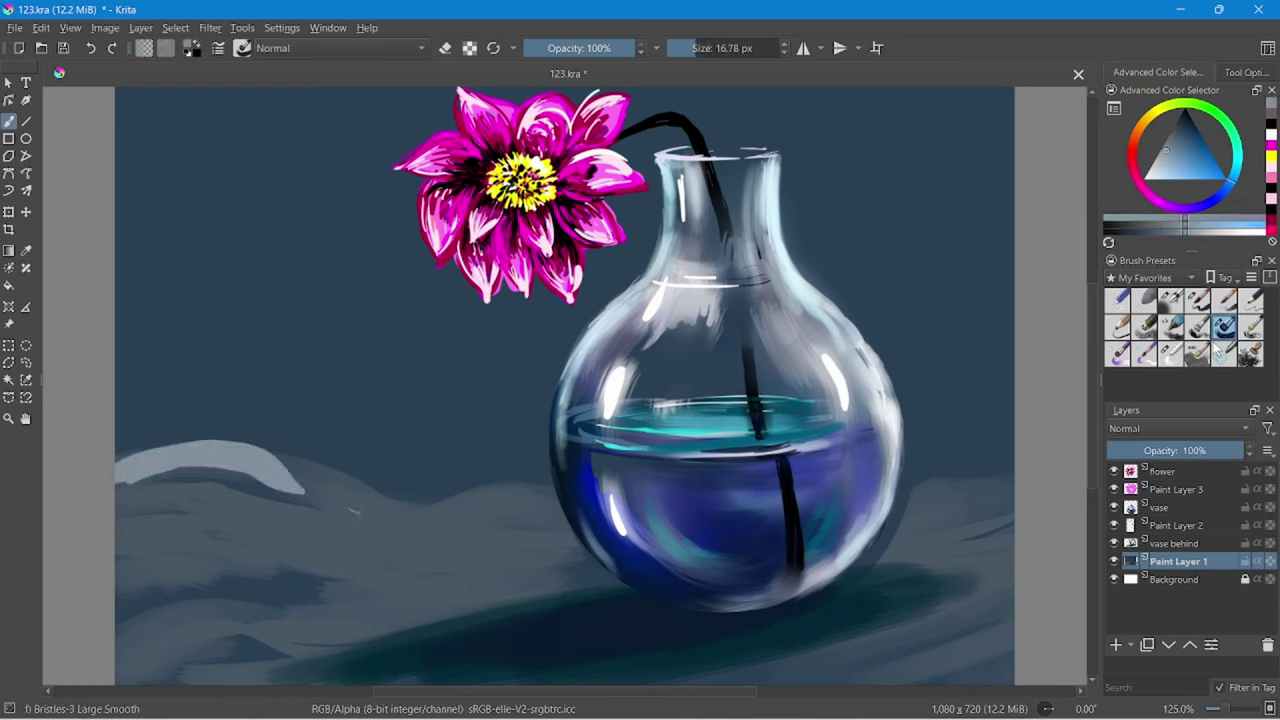
drag(220, 495, 280, 500)
ctrl+click(357, 520)
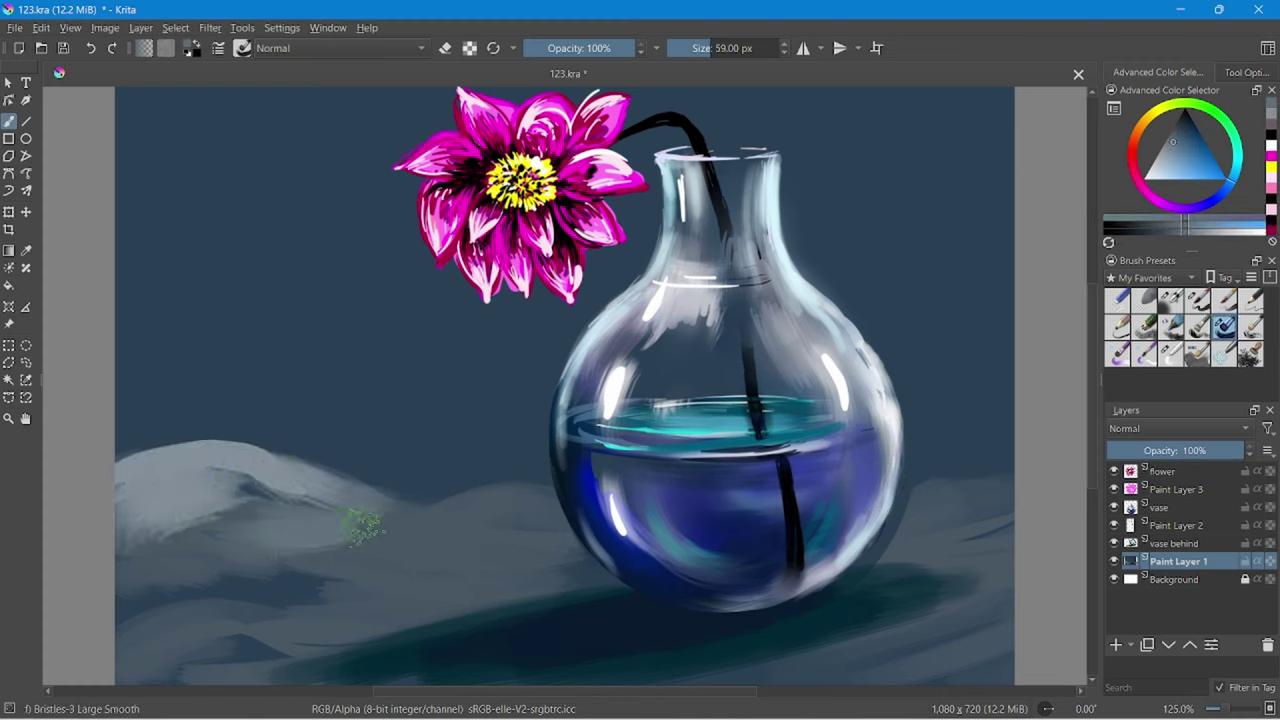
mouse_move(357, 520)
mouse_down()
mouse_move(175, 522)
mouse_move(394, 594)
mouse_move(200, 640)
mouse_up()
key(Page_Up)
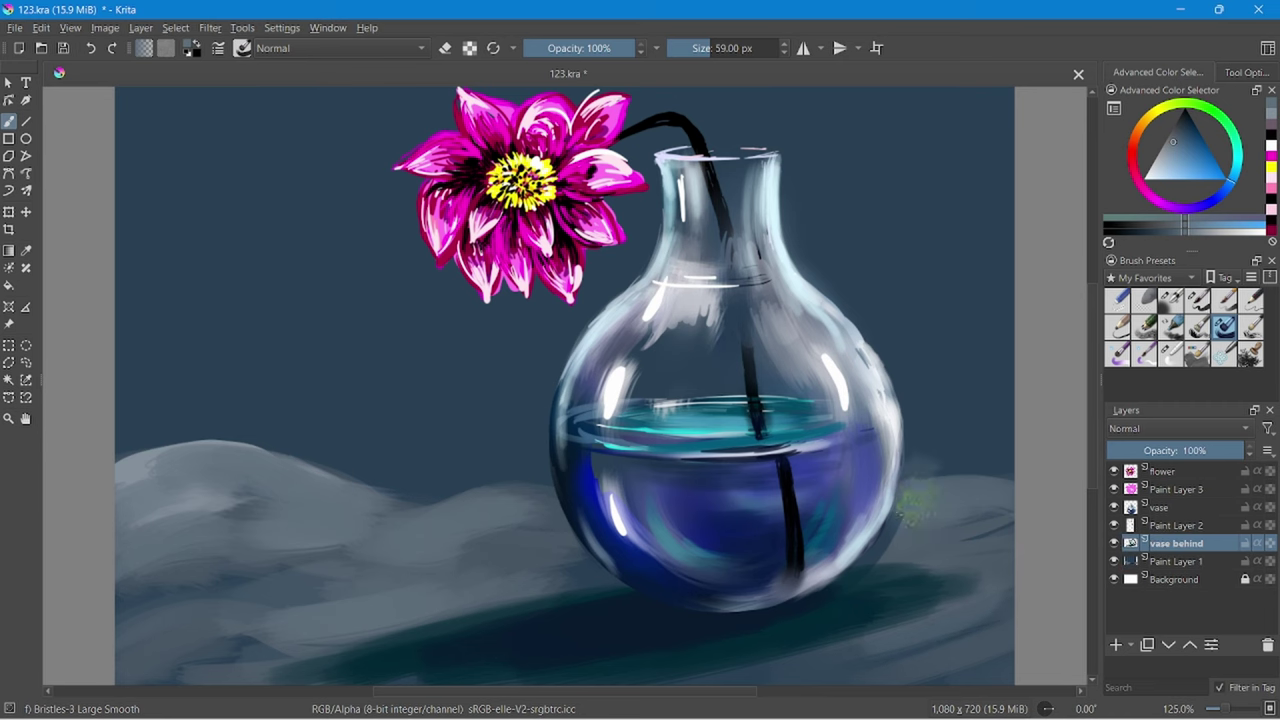
scroll(943, 557, left, 1)
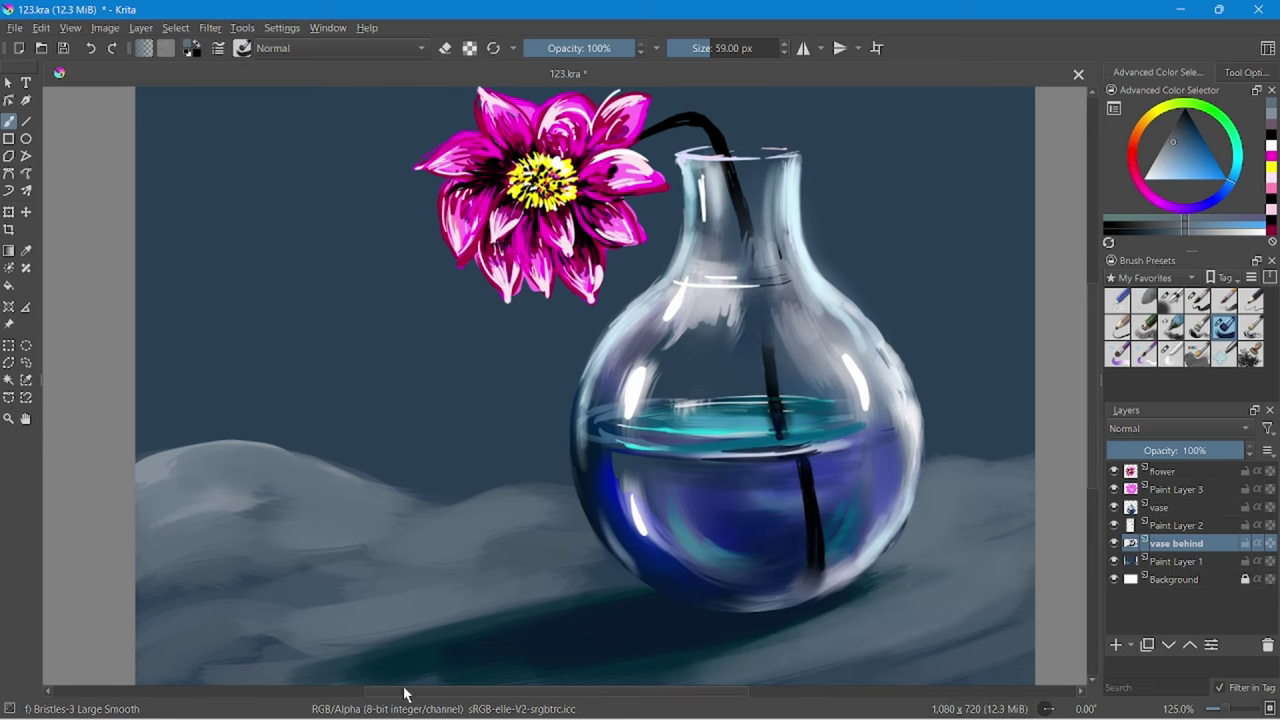
key(Page_Down)
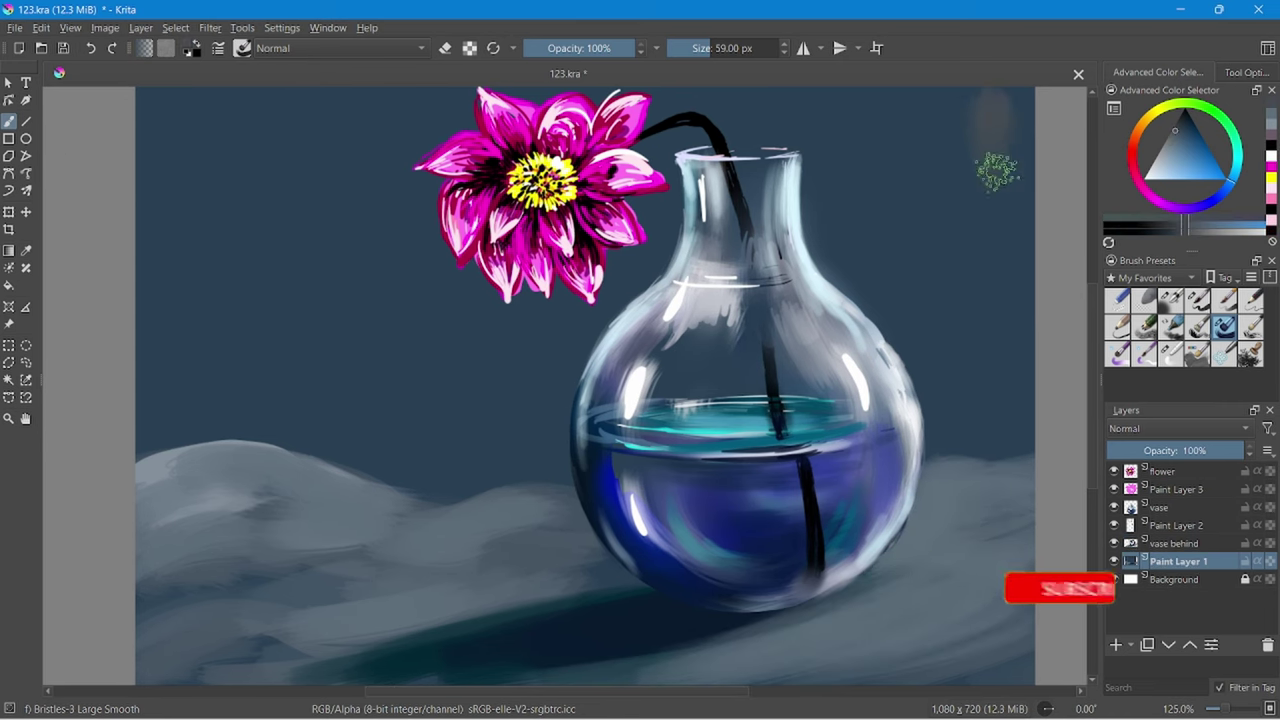
Paint dark vertical curtain strokes to the right of the vase and beside its neck.
drag(986, 300, 990, 455)
drag(955, 215, 950, 415)
drag(895, 255, 935, 410)
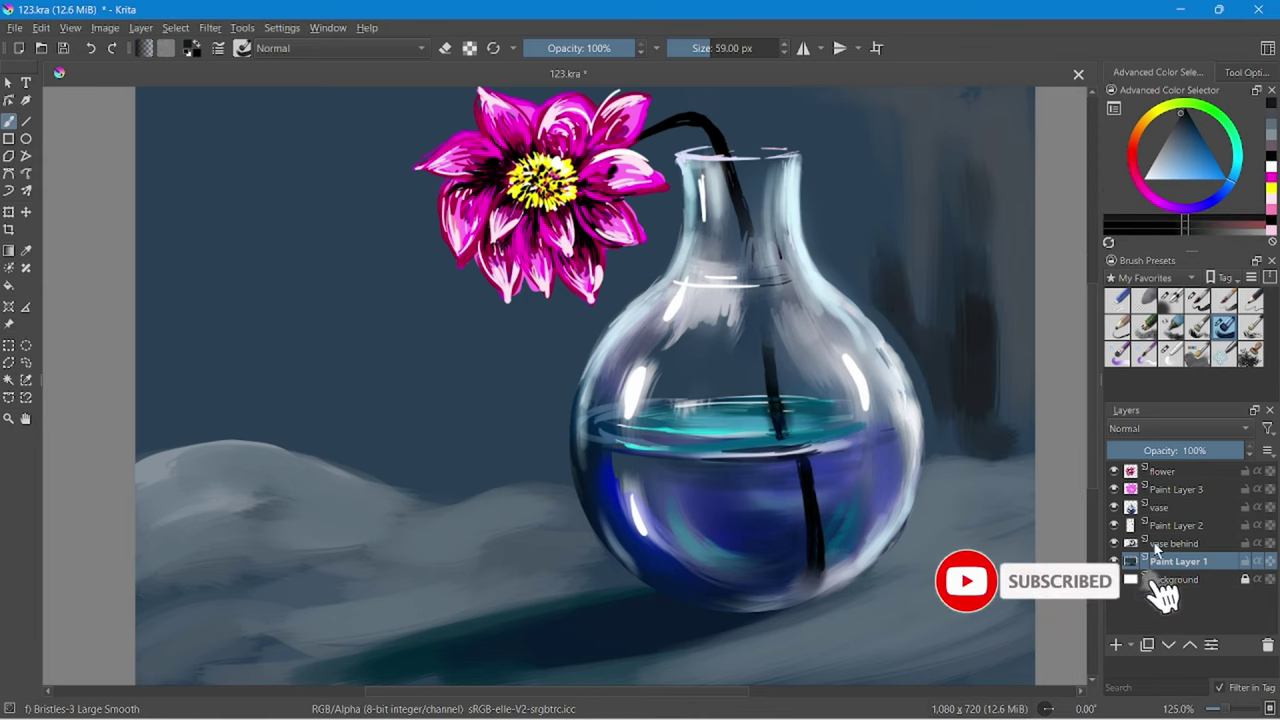
key(Page_Up)
mouse_move(900, 335)
mouse_down()
mouse_move(858, 302)
mouse_move(790, 110)
mouse_up()
drag(865, 165, 925, 400)
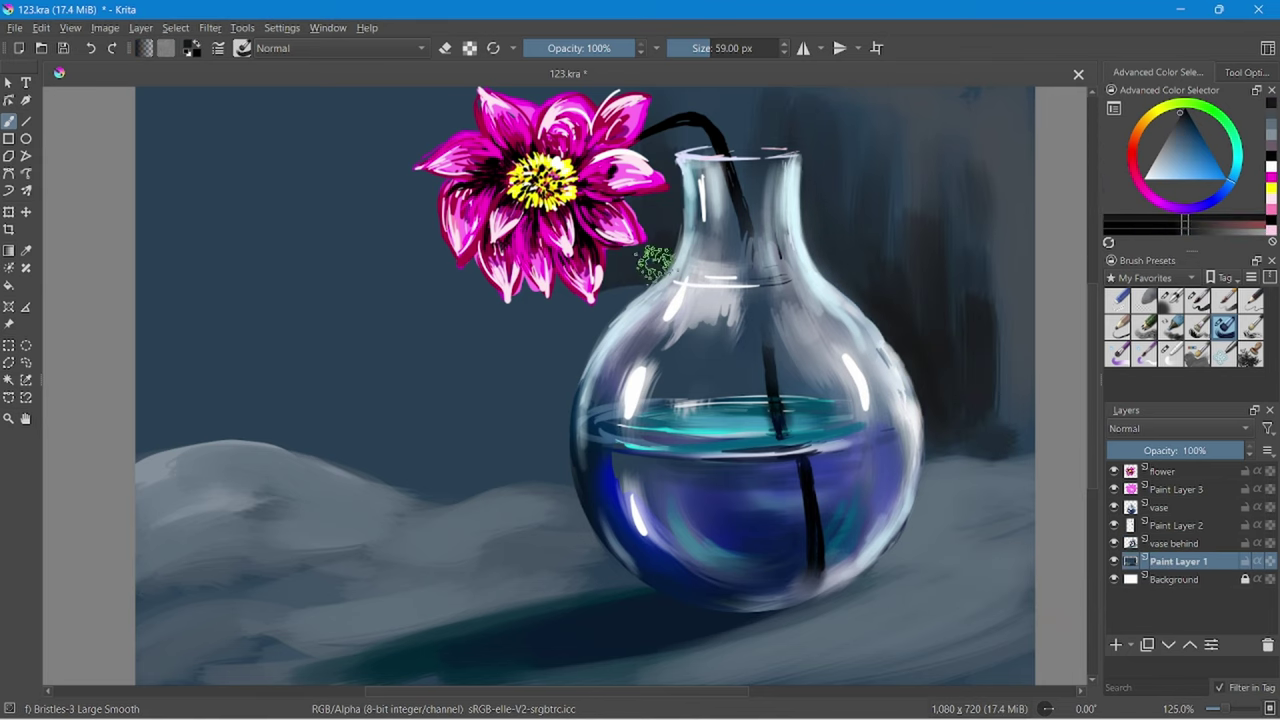
Paint dark and lighter grey curtain folds left of the vase and below the flower.
drag(655, 260, 575, 372)
drag(575, 300, 520, 480)
drag(500, 420, 420, 500)
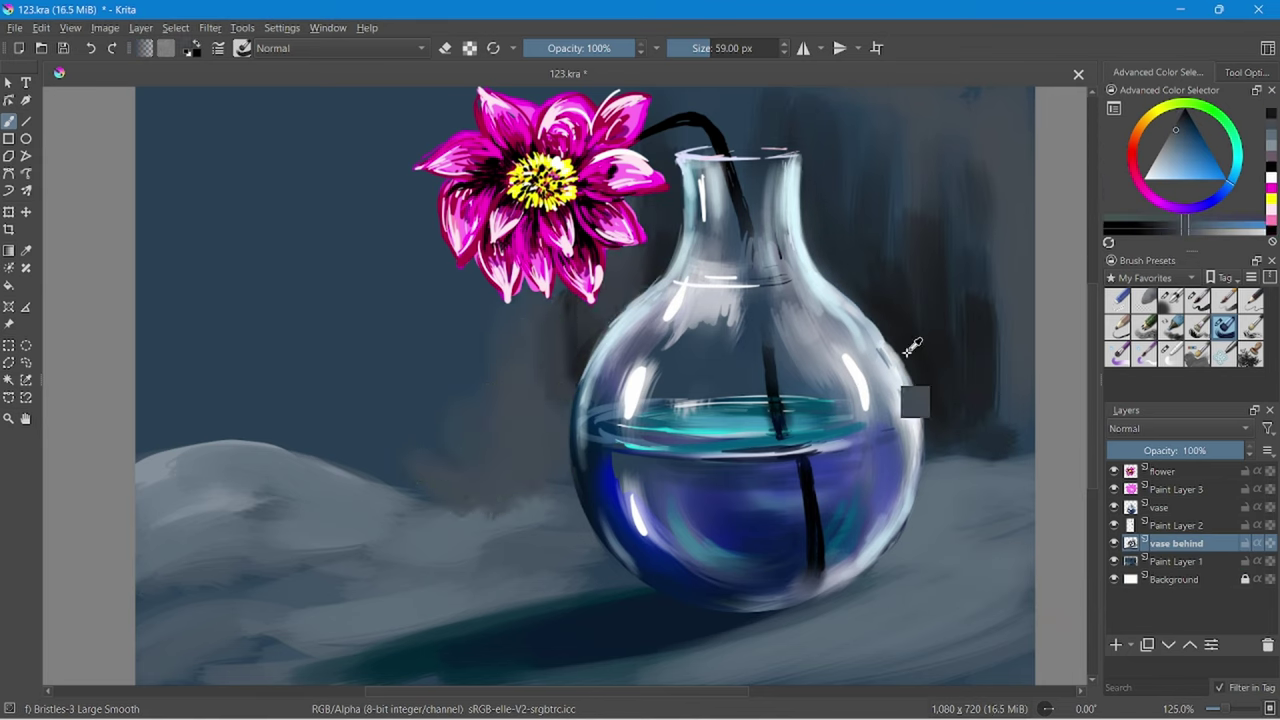
mouse_move(560, 380)
mouse_down()
mouse_move(534, 467)
mouse_move(486, 491)
mouse_up()
drag(410, 430, 271, 437)
drag(300, 300, 290, 470)
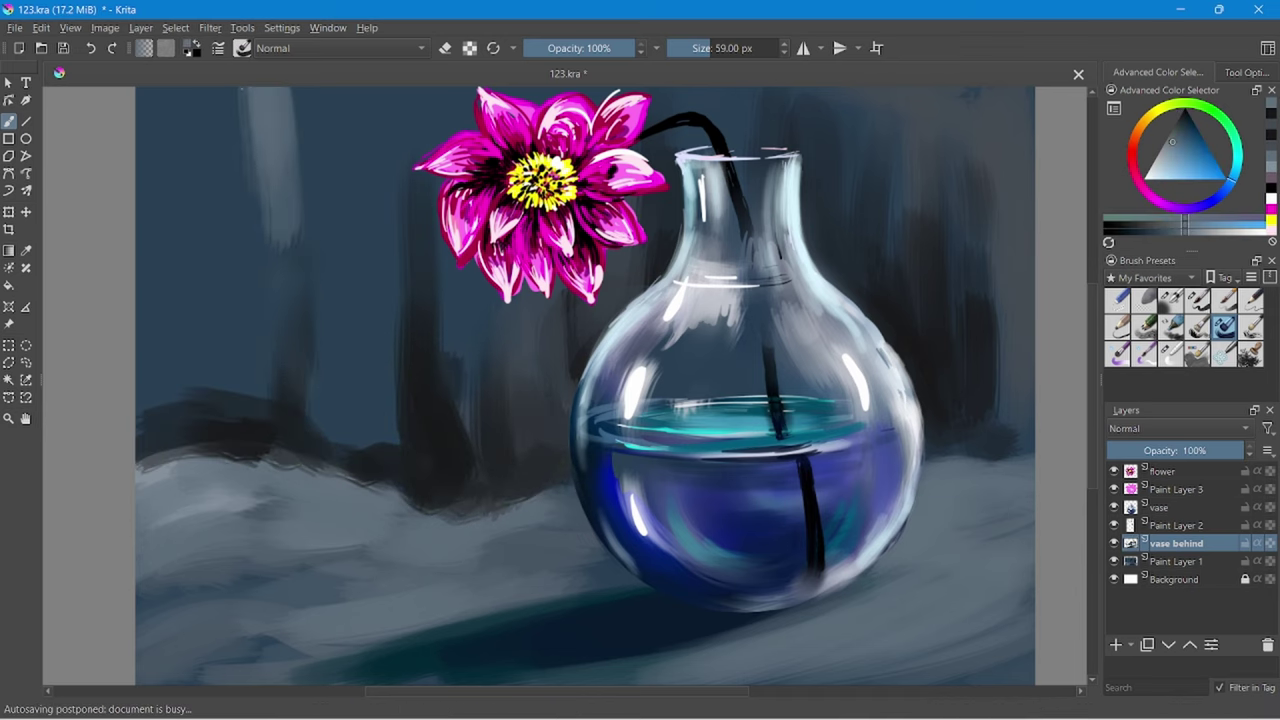
drag(270, 90, 265, 330)
mouse_move(370, 95)
mouse_down()
mouse_move(337, 437)
mouse_move(440, 457)
mouse_move(570, 375)
mouse_up()
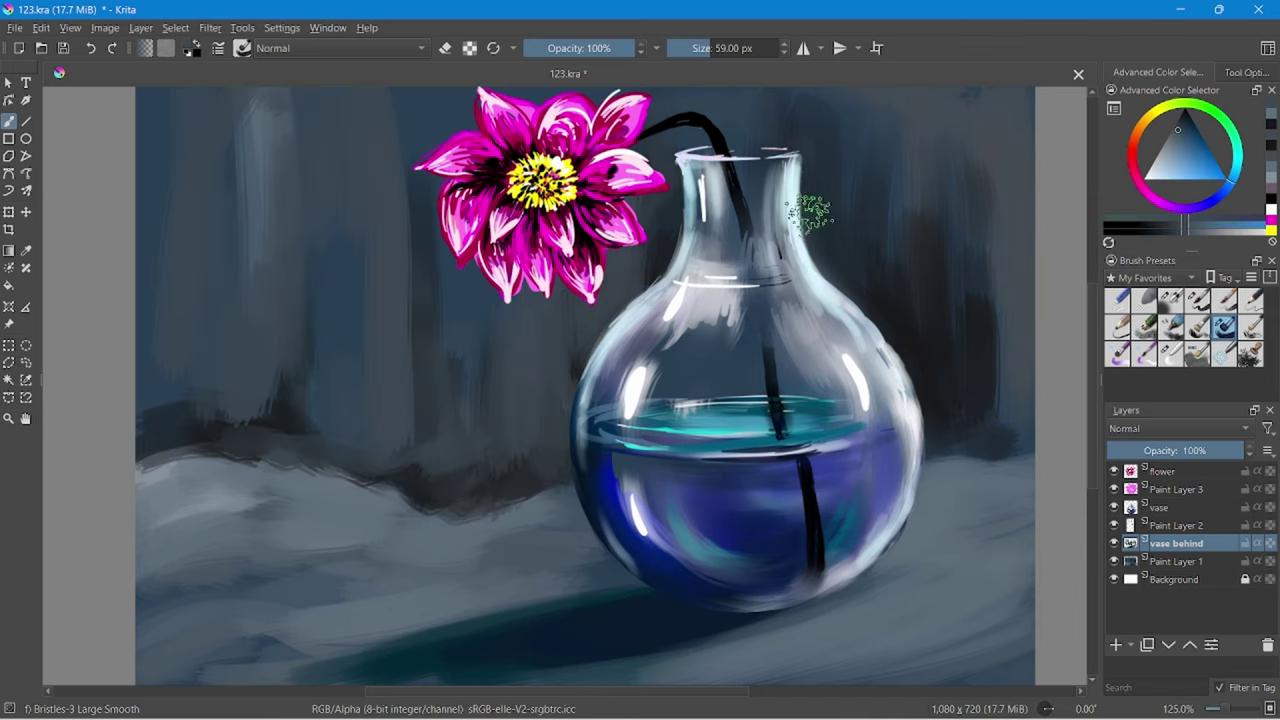
Add a darker grey fold left of the vase, then pick a light grey-blue and a hard round brush.
ctrl+click(812, 210)
drag(379, 377, 340, 440)
ctrl+click(748, 522)
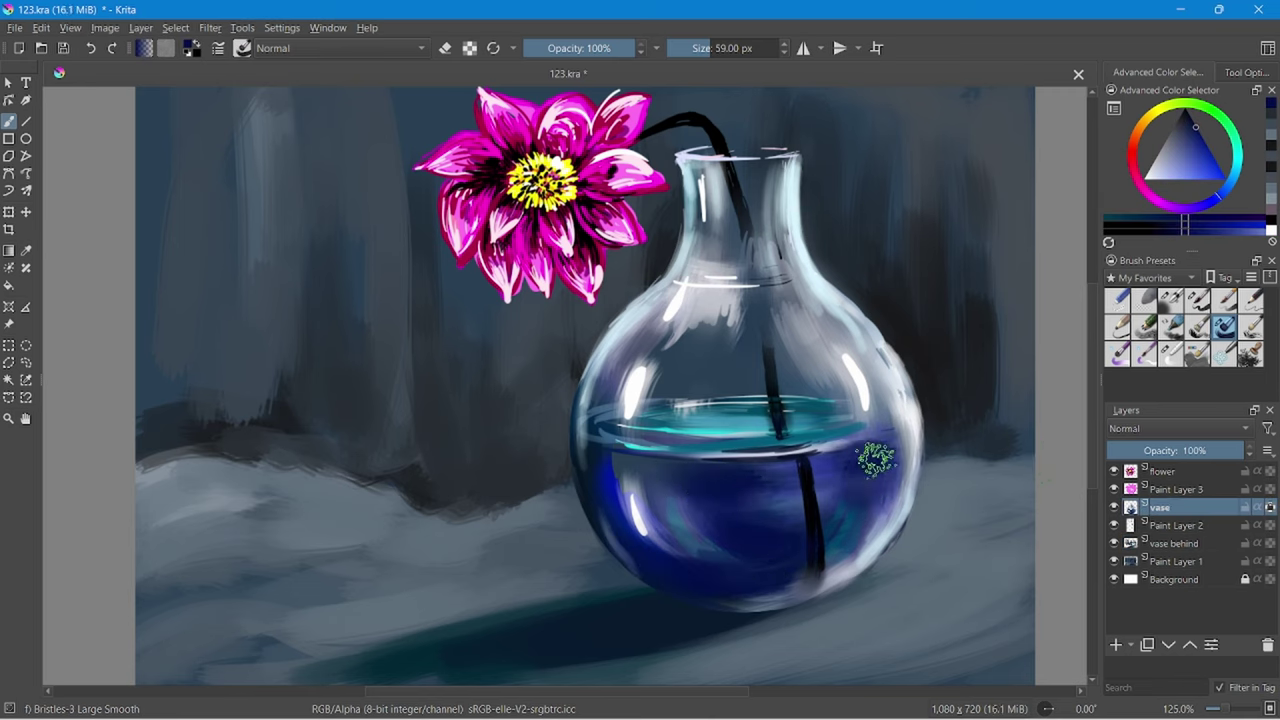
ctrl+click(725, 356)
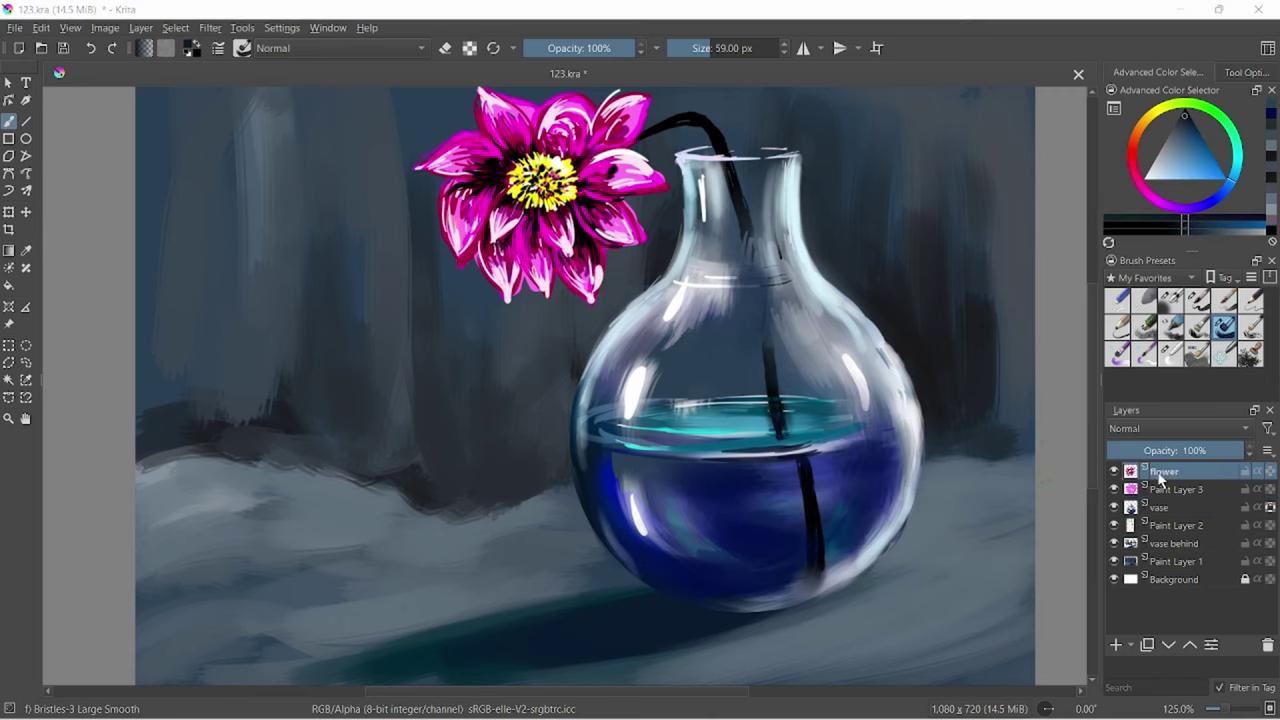
click(1178, 525)
click(1197, 300)
click(1168, 488)
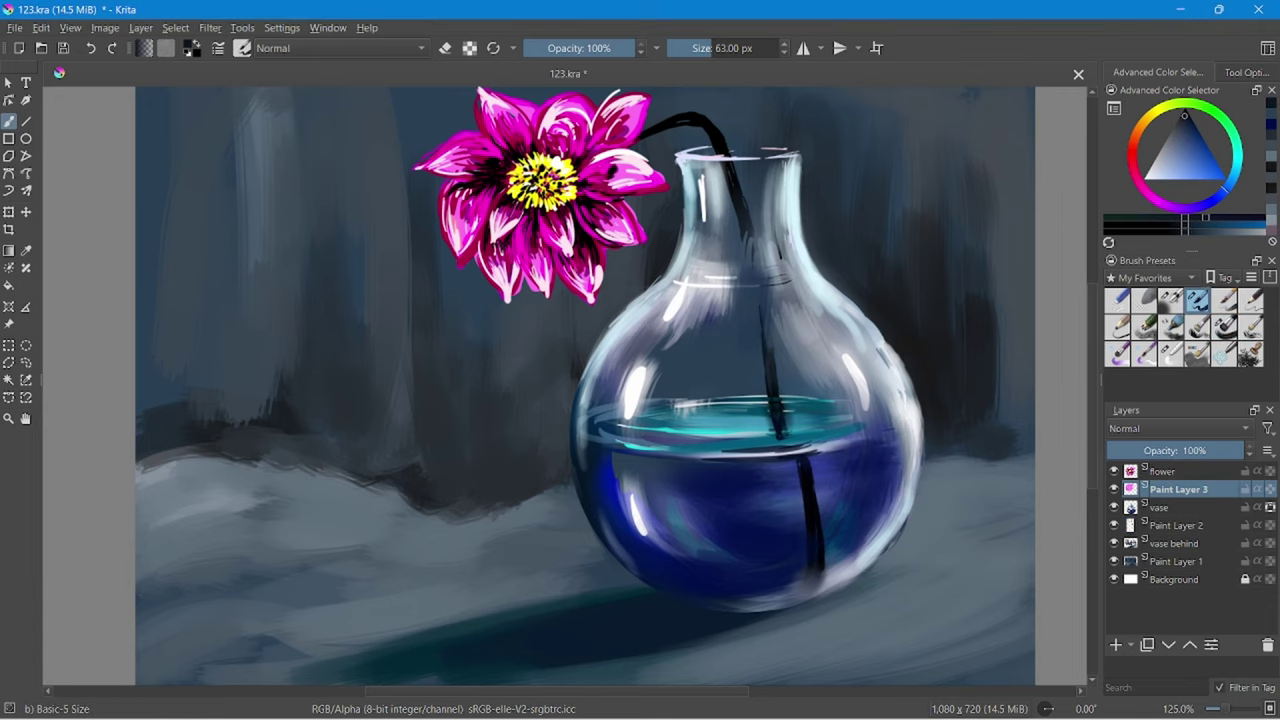
On the vase behind layer, paint a dark floor shadow from the bottom left to under the vase base.
click(1170, 543)
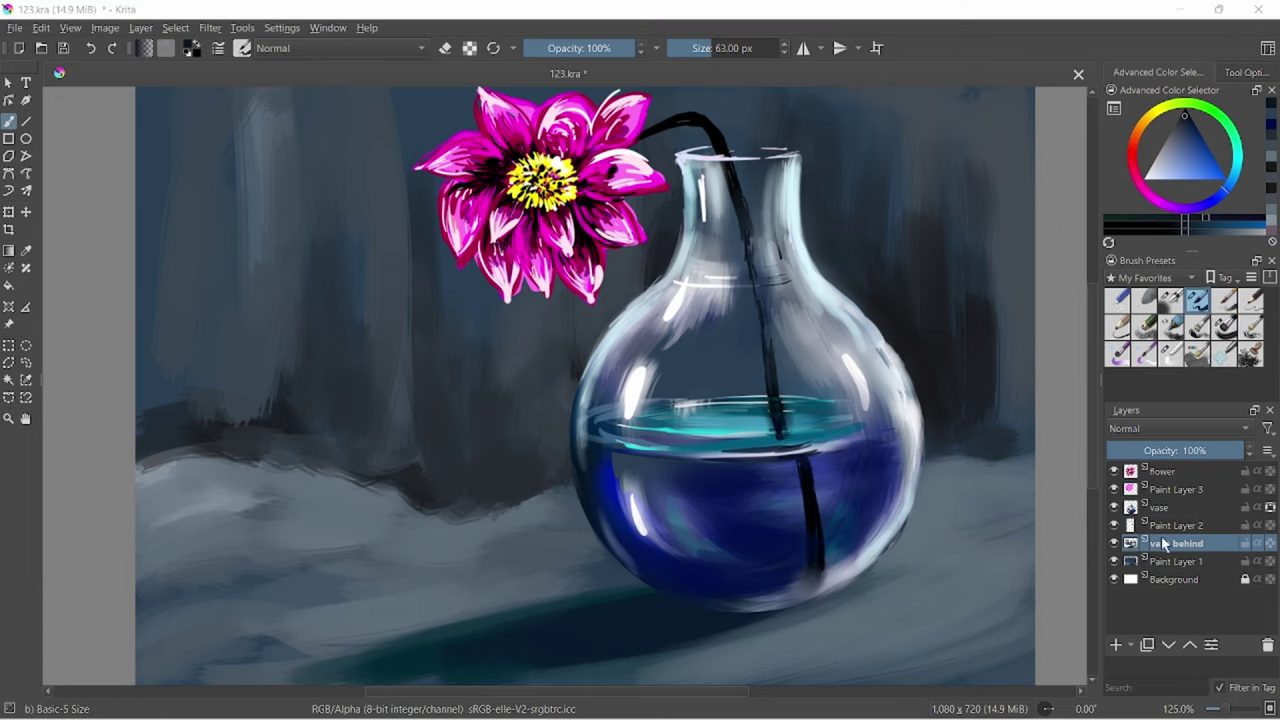
ctrl+click(1040, 147)
drag(630, 590, 320, 655)
key(slash)
mouse_move(540, 600)
mouse_down()
mouse_move(443, 651)
mouse_move(180, 640)
mouse_up()
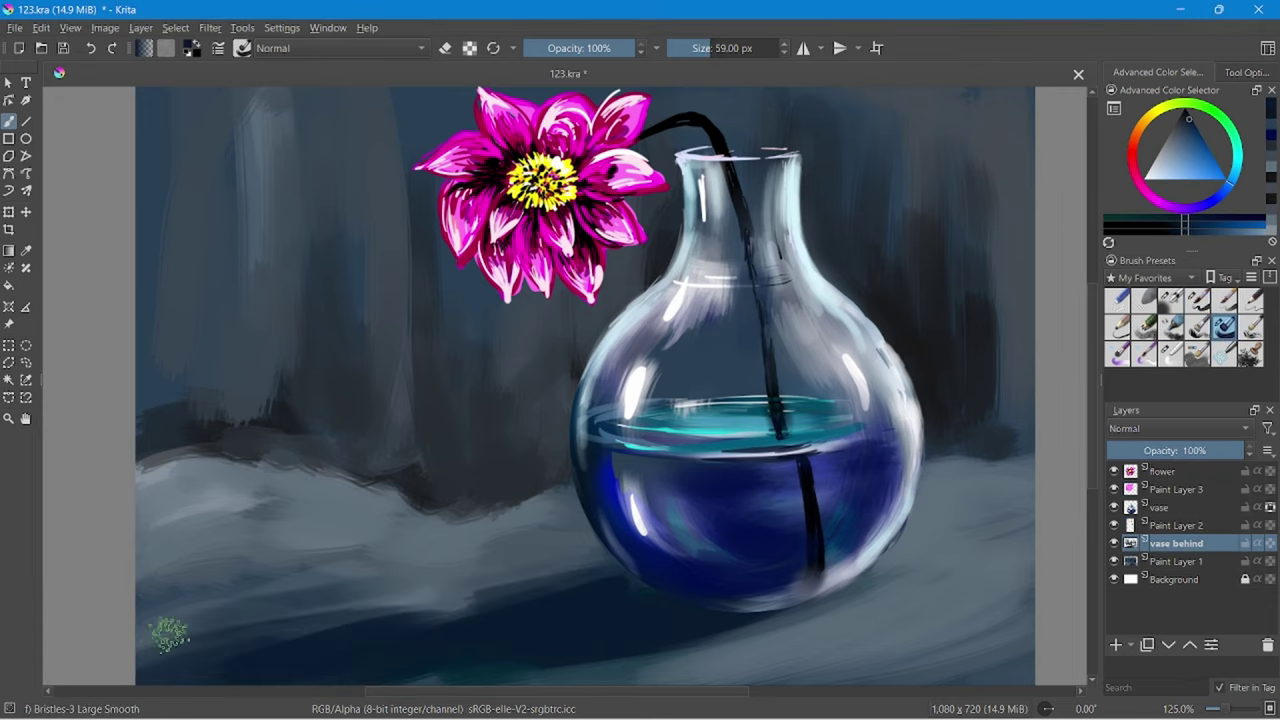
click(1150, 228)
drag(540, 630, 746, 605)
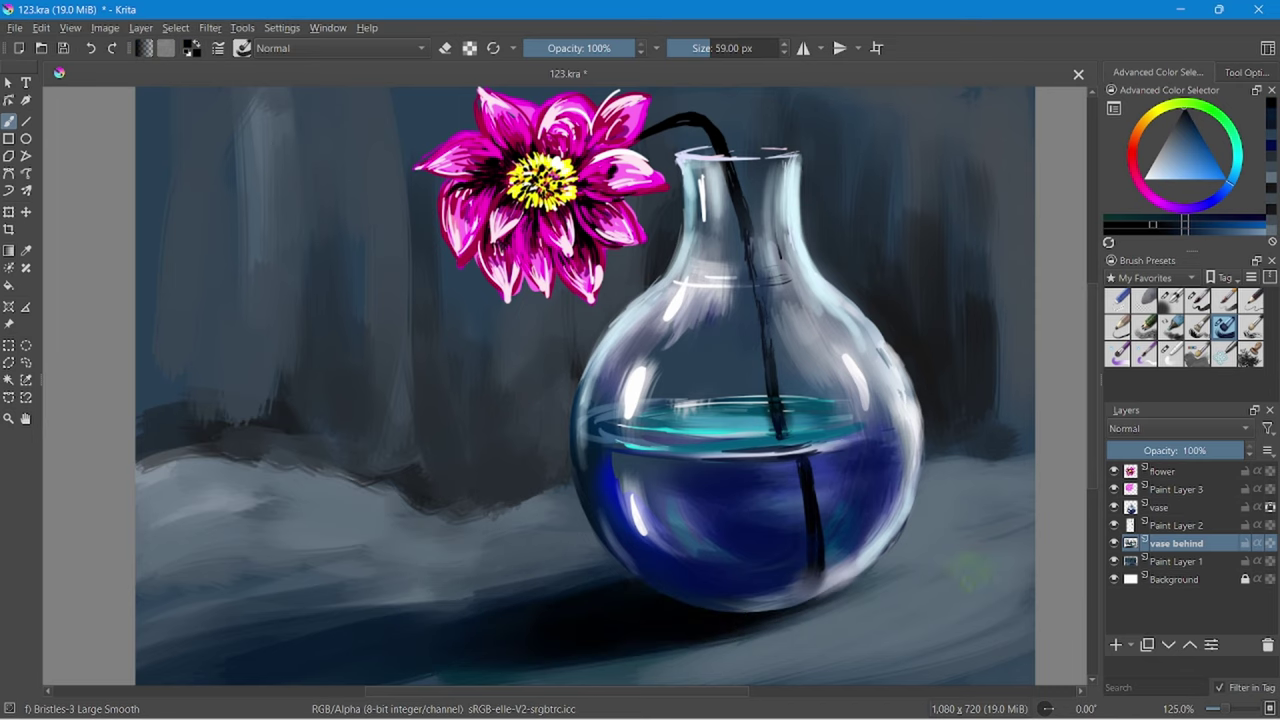
Brighten the left, right and bottom areas of the grey cloth with a light tone.
ctrl+click(1062, 148)
drag(180, 485, 315, 588)
drag(440, 590, 1000, 480)
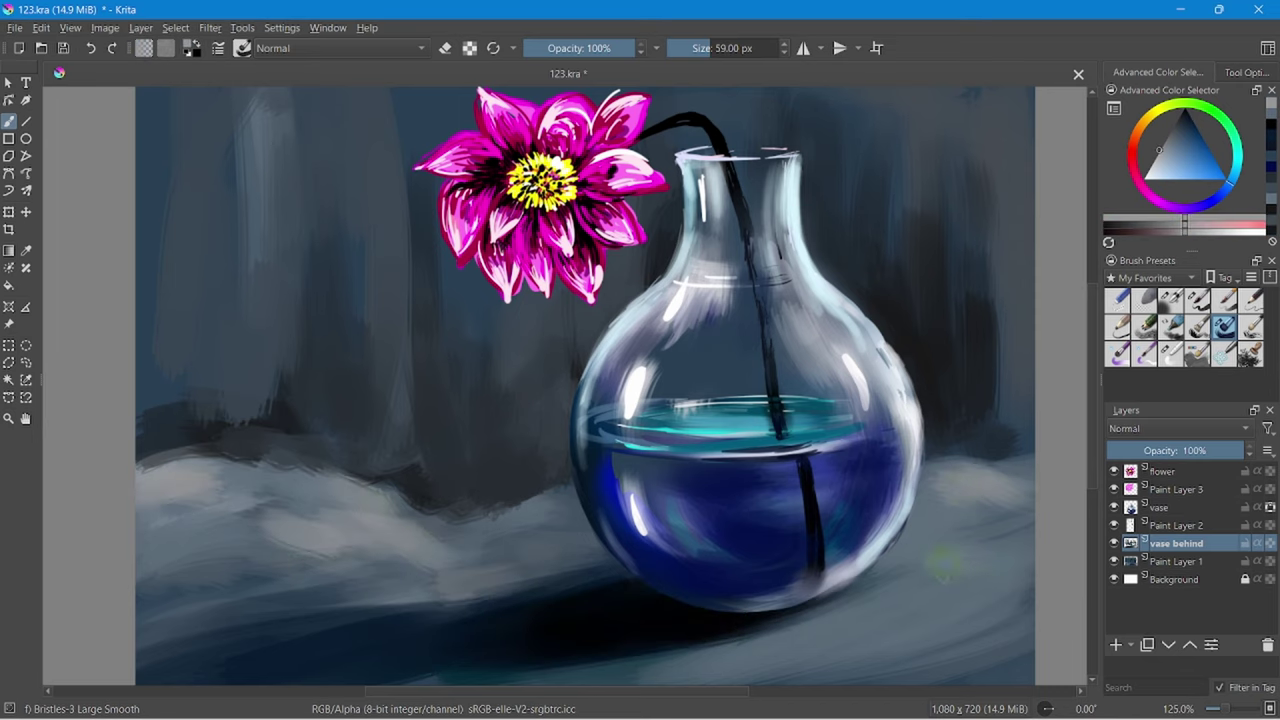
mouse_move(800, 600)
mouse_down()
mouse_move(1010, 580)
mouse_move(620, 670)
mouse_up()
On the flower layer, set a near-white colour and shrink the brush to about 12 px.
ctrl+click(773, 443)
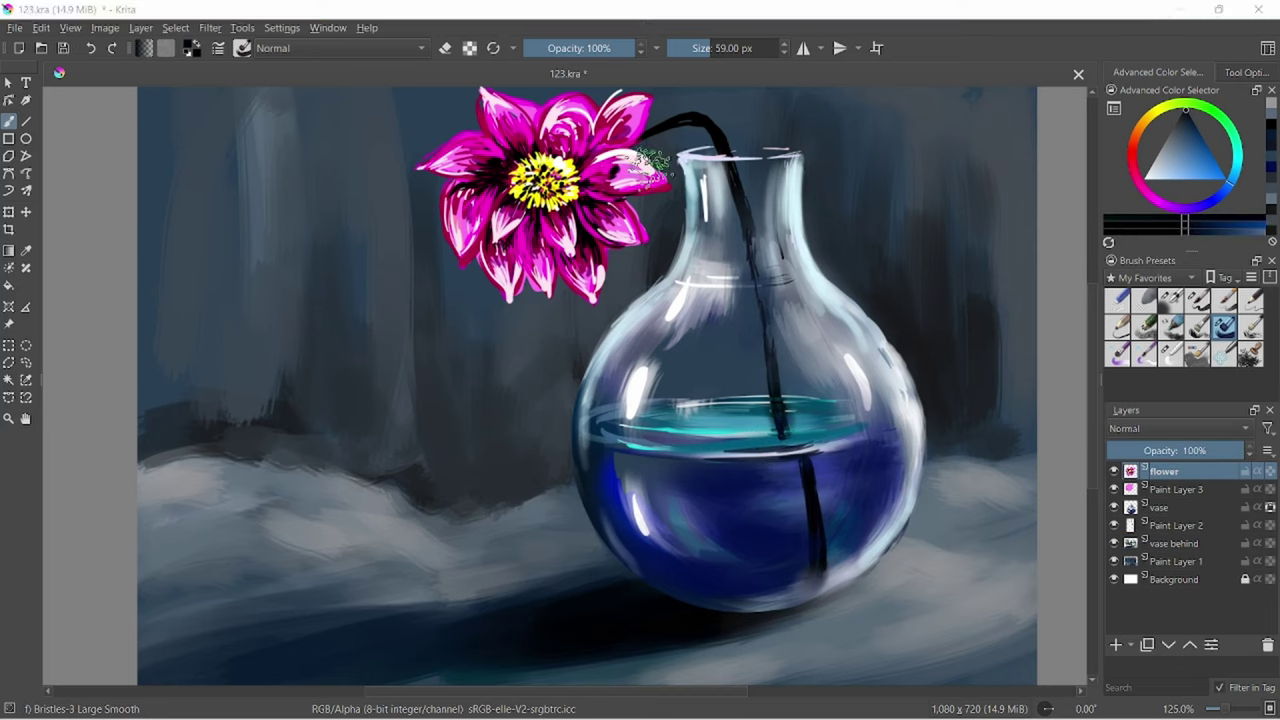
key(slash)
key(x)
key(bracketleft)
key(bracketleft)
key(bracketleft)
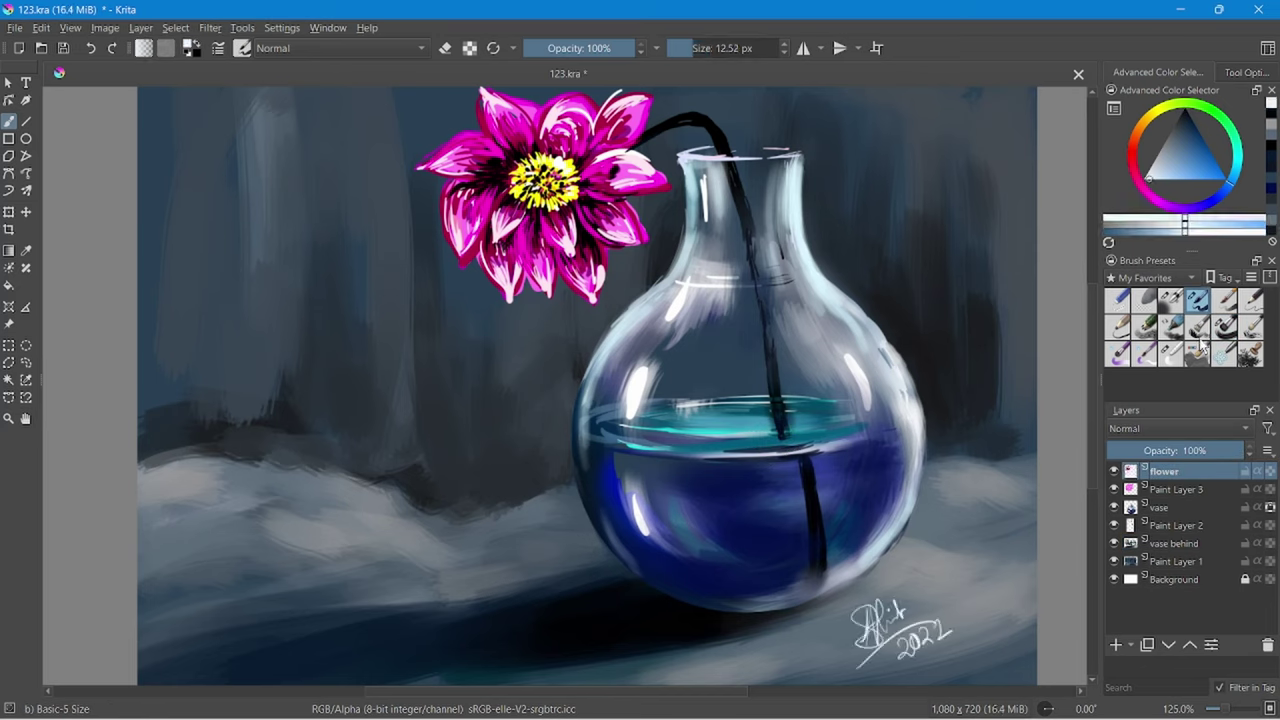
Select the brush preset for writing the white signature.
click(1170, 352)
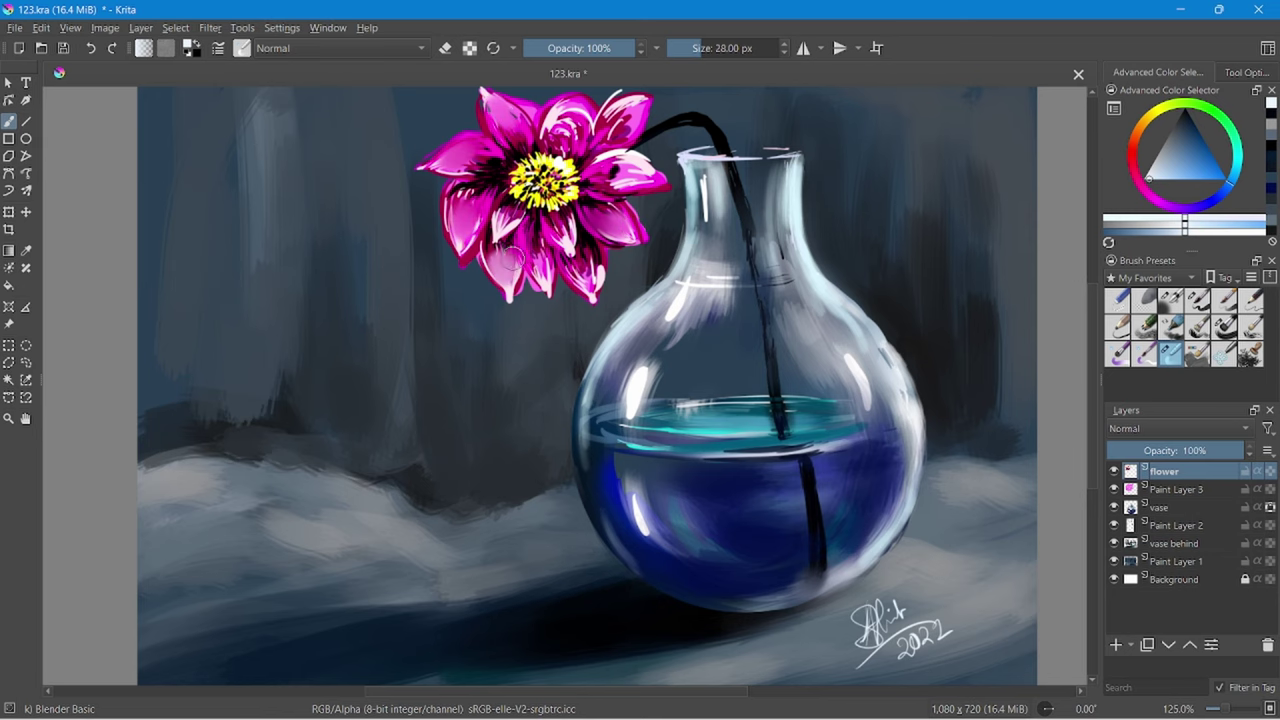